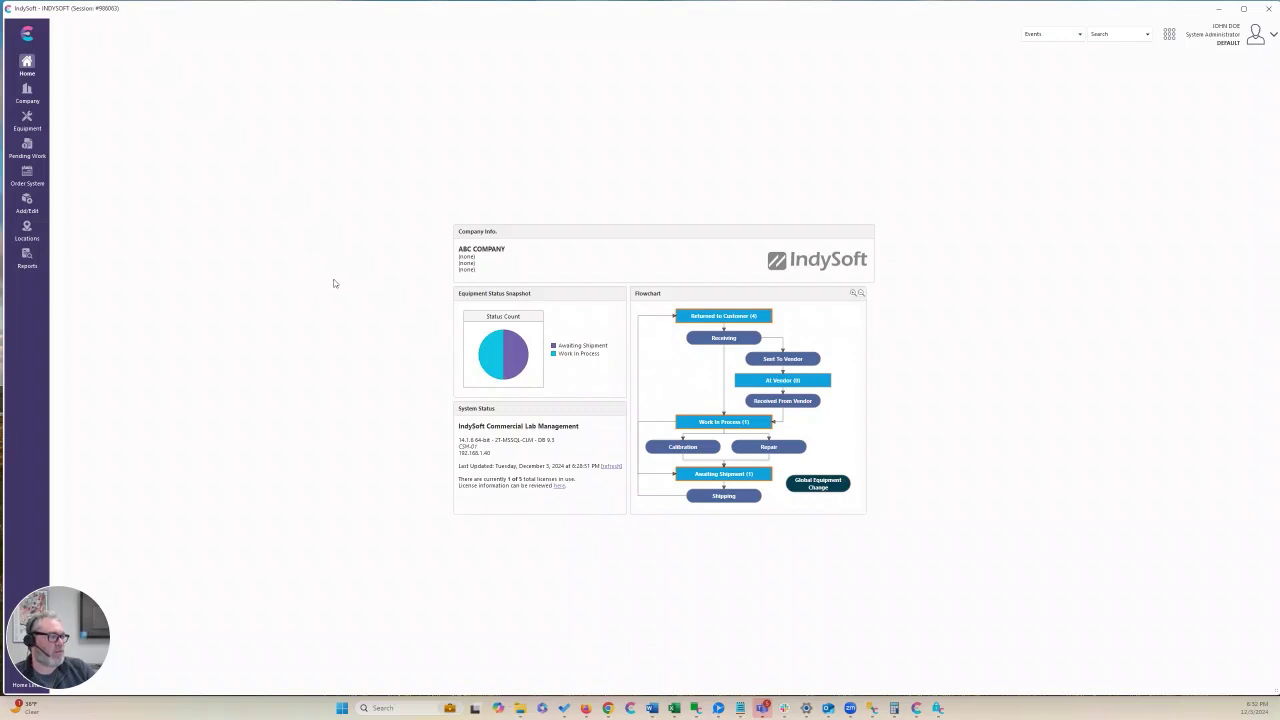
In Profile Manager's Password Settings, enable Require One Numeric Character and Require One Symbol
left_click(1171, 38)
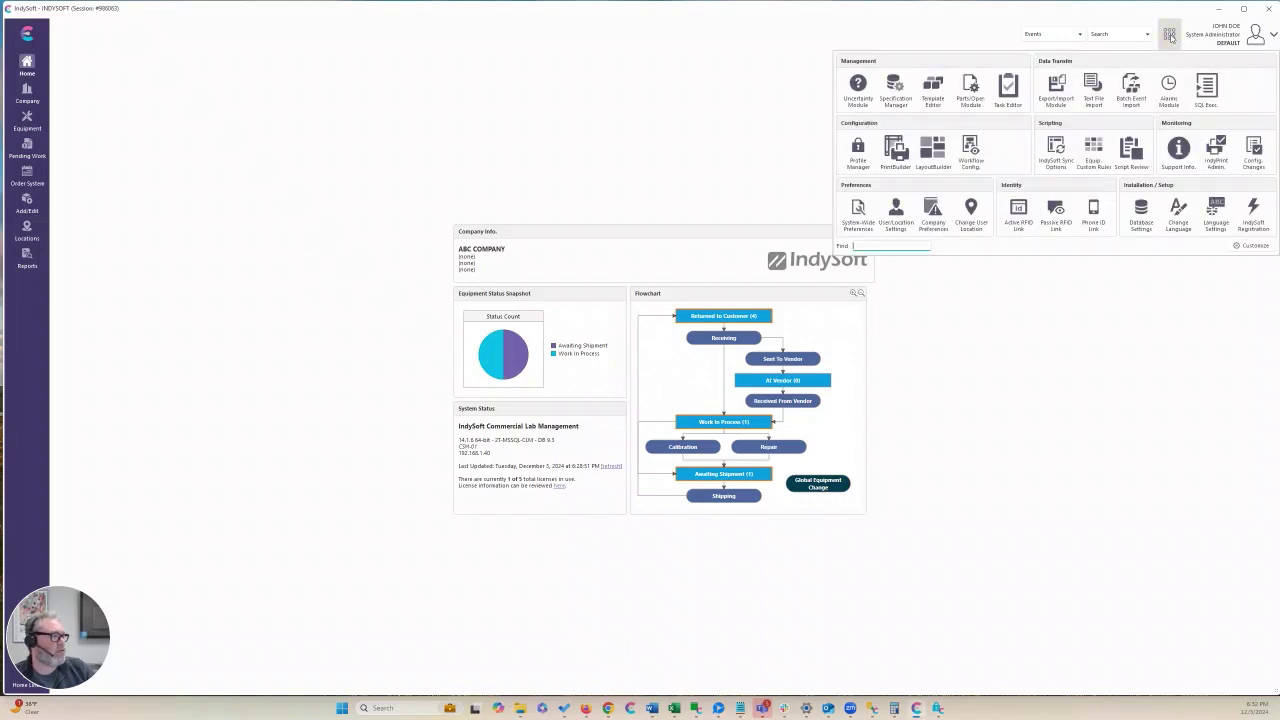
left_click(859, 166)
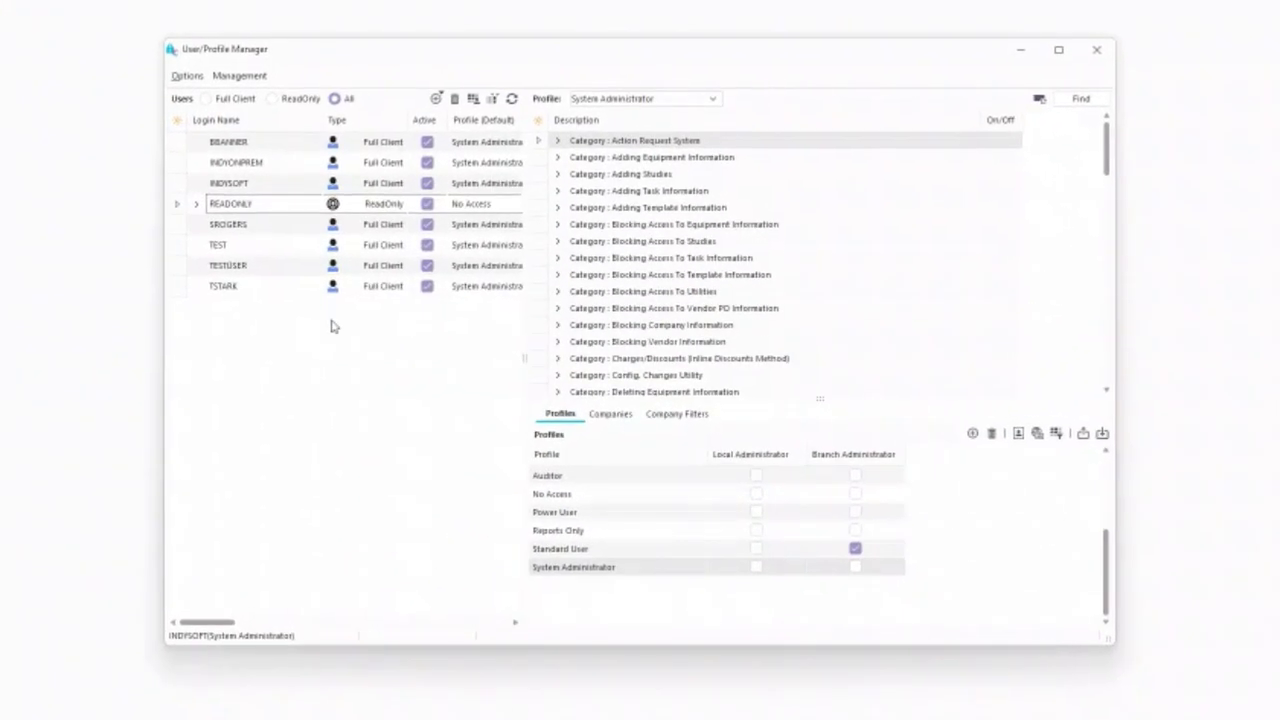
left_click(239, 75)
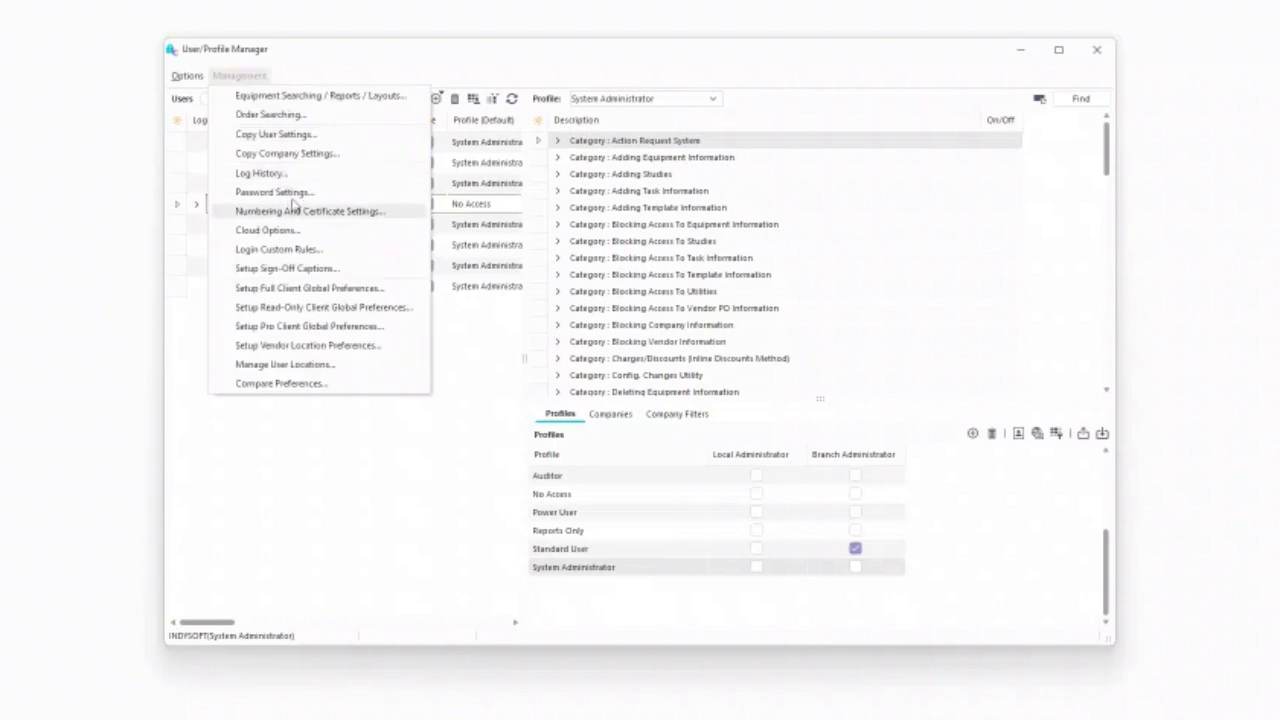
left_click(273, 192)
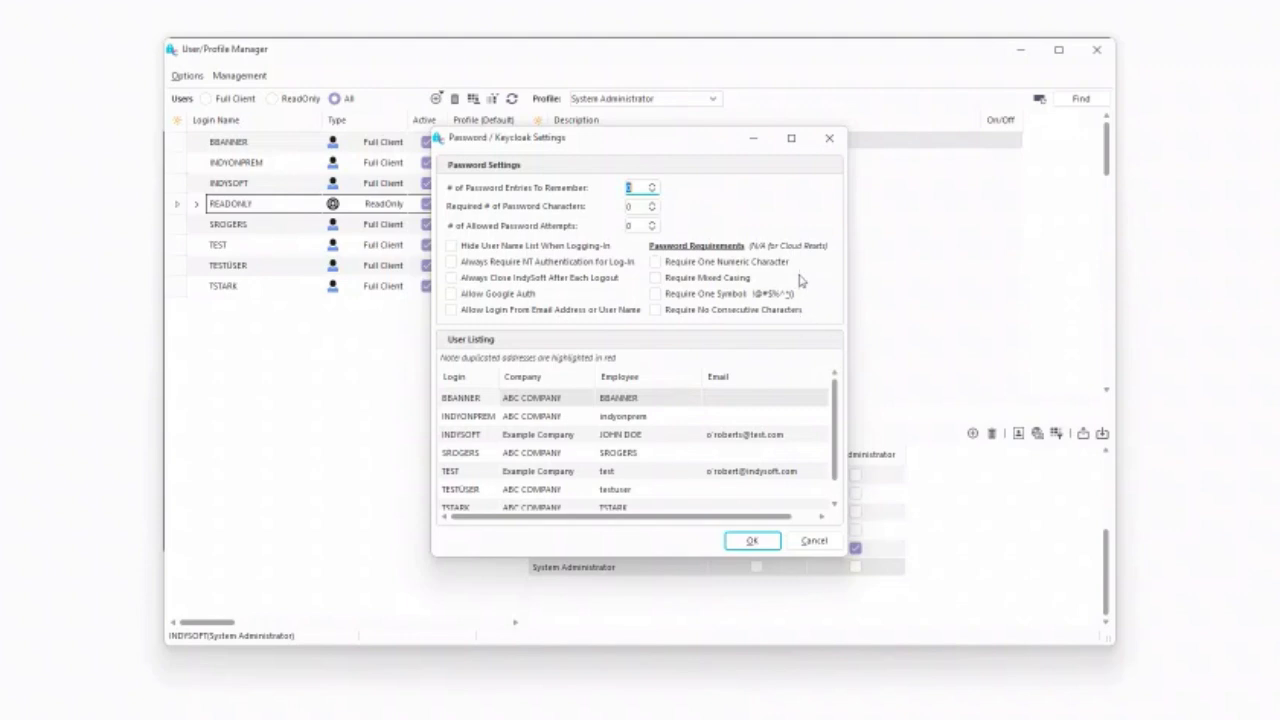
left_click(655, 262)
left_click(655, 294)
left_click(755, 542)
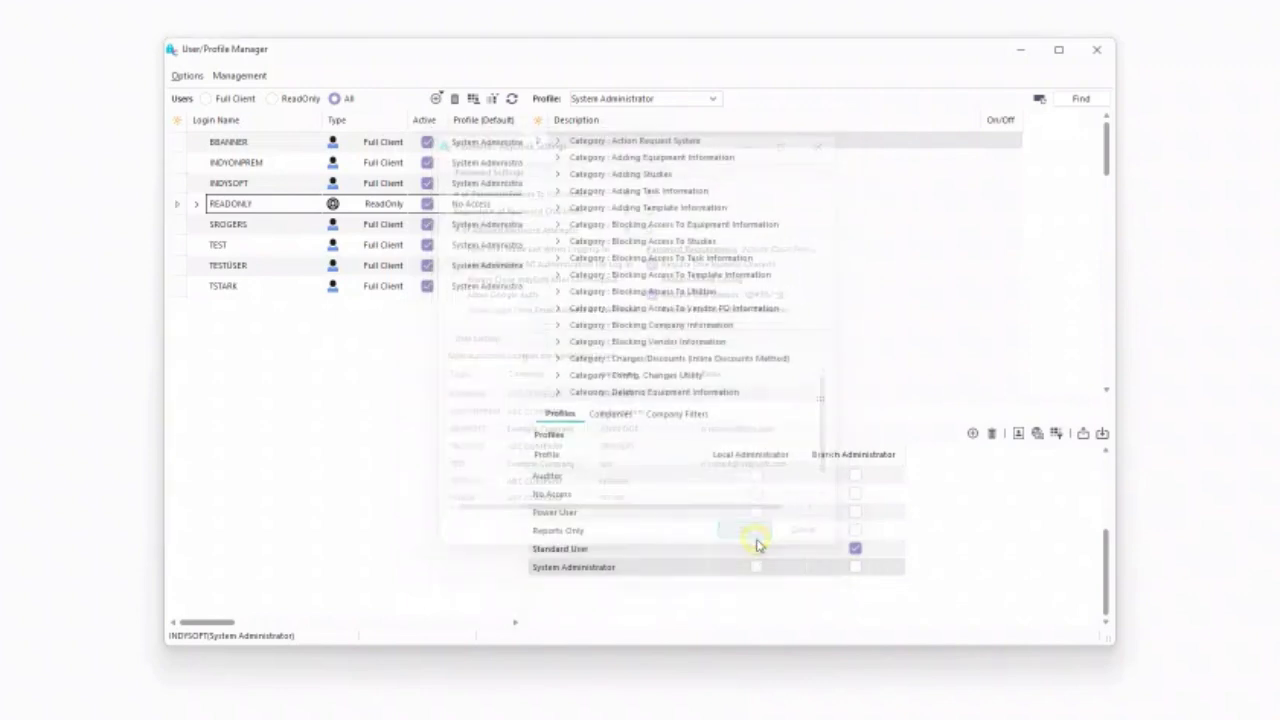
Try saving the second user's account, dismiss the password-rule warning, and discard the edits
left_click(252, 166)
double_click(252, 164)
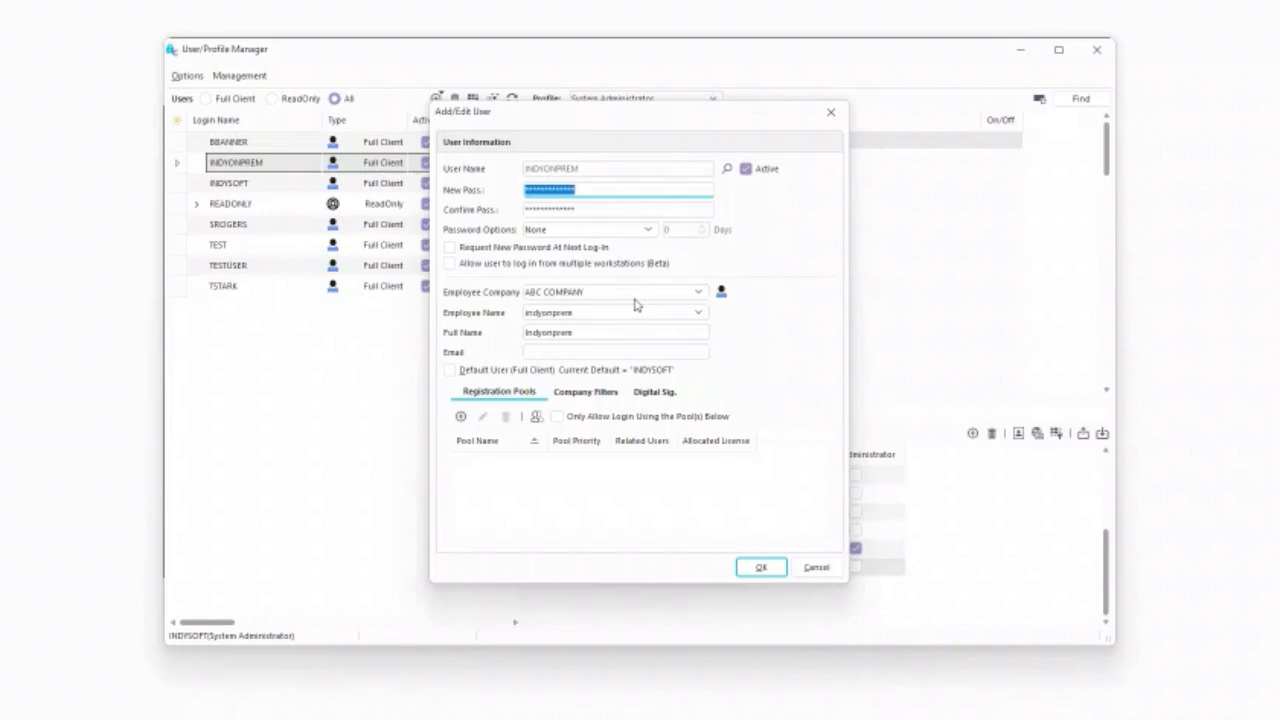
key("Return")
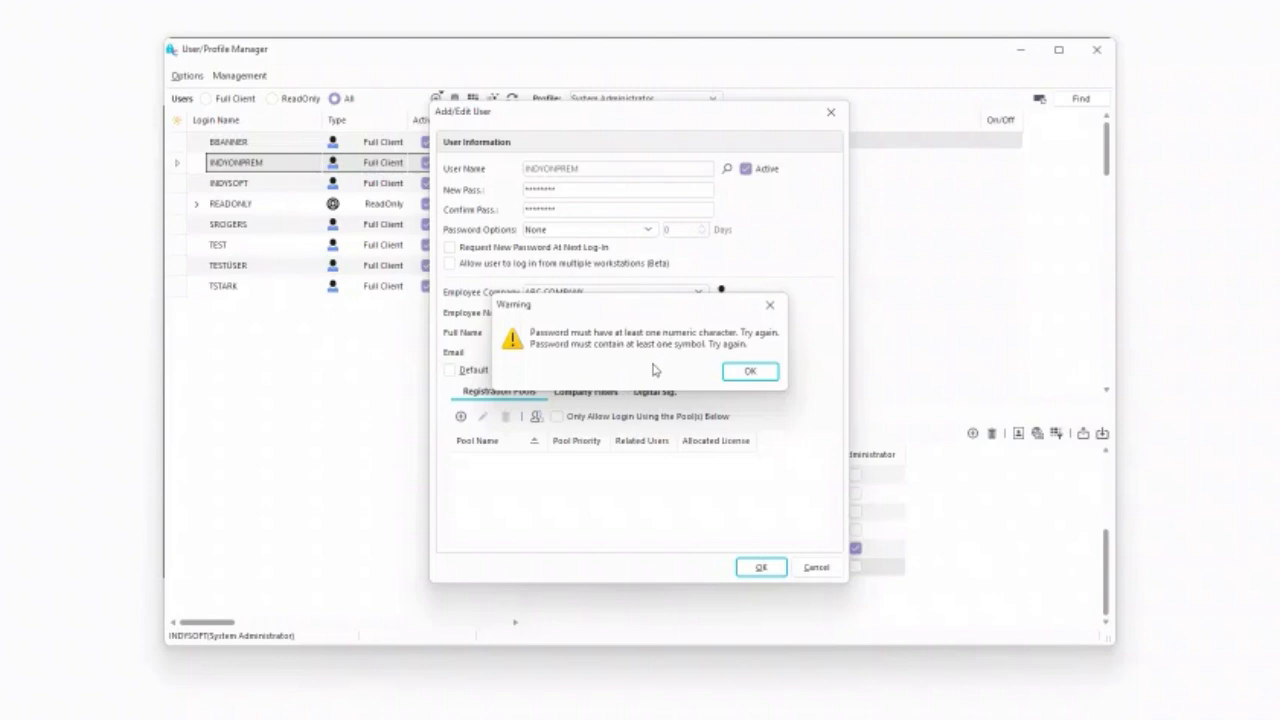
left_click(750, 371)
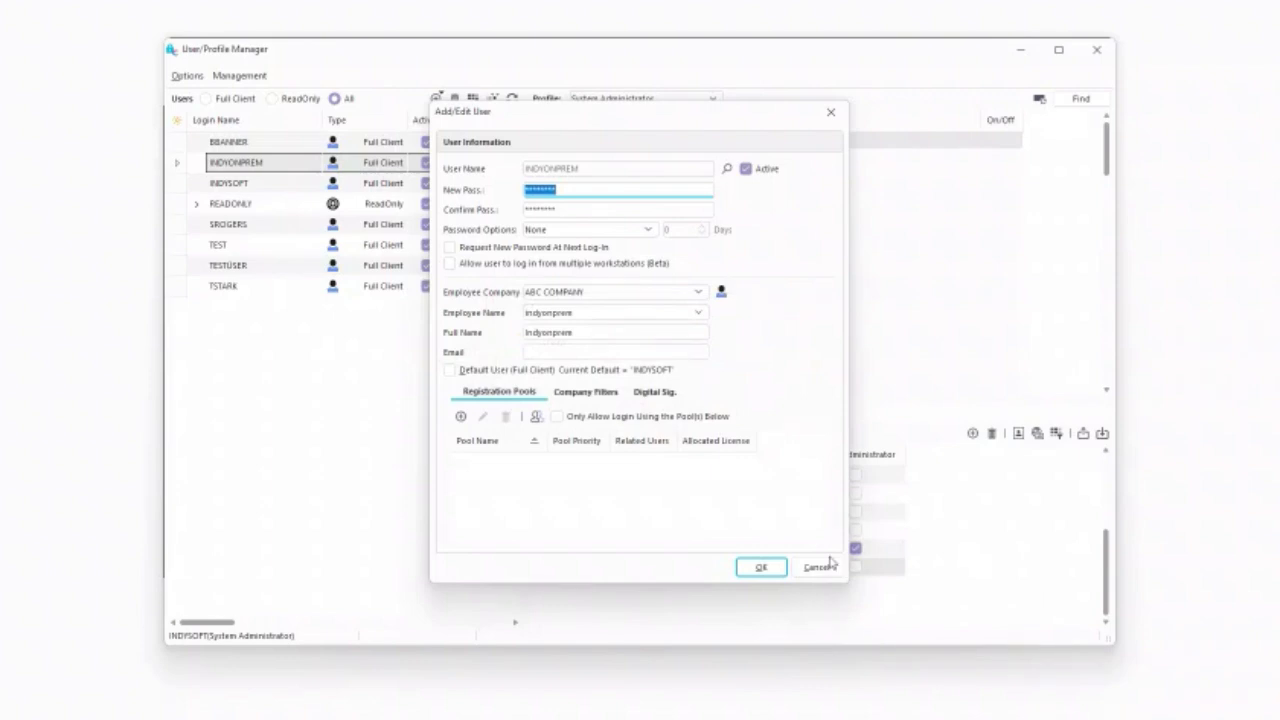
left_click(828, 567)
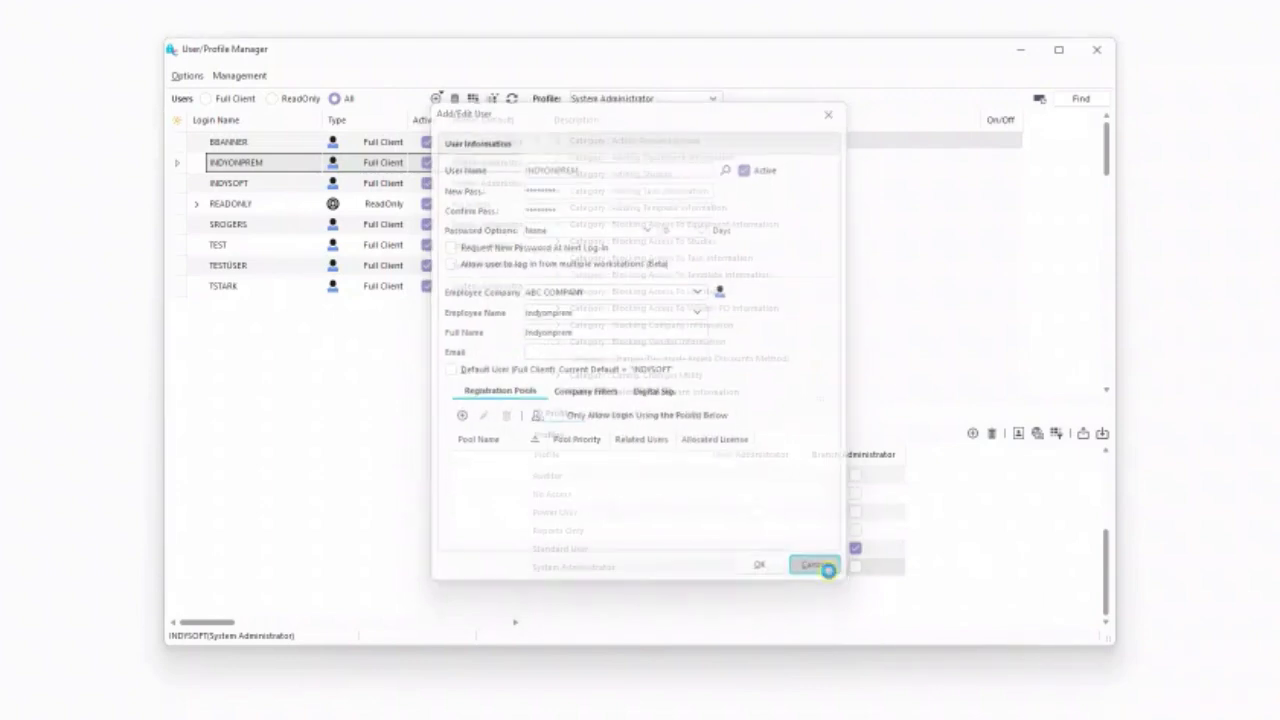
Reopen the INDYONPREM user and enable Request New Password At Next Log-In
double_click(258, 163)
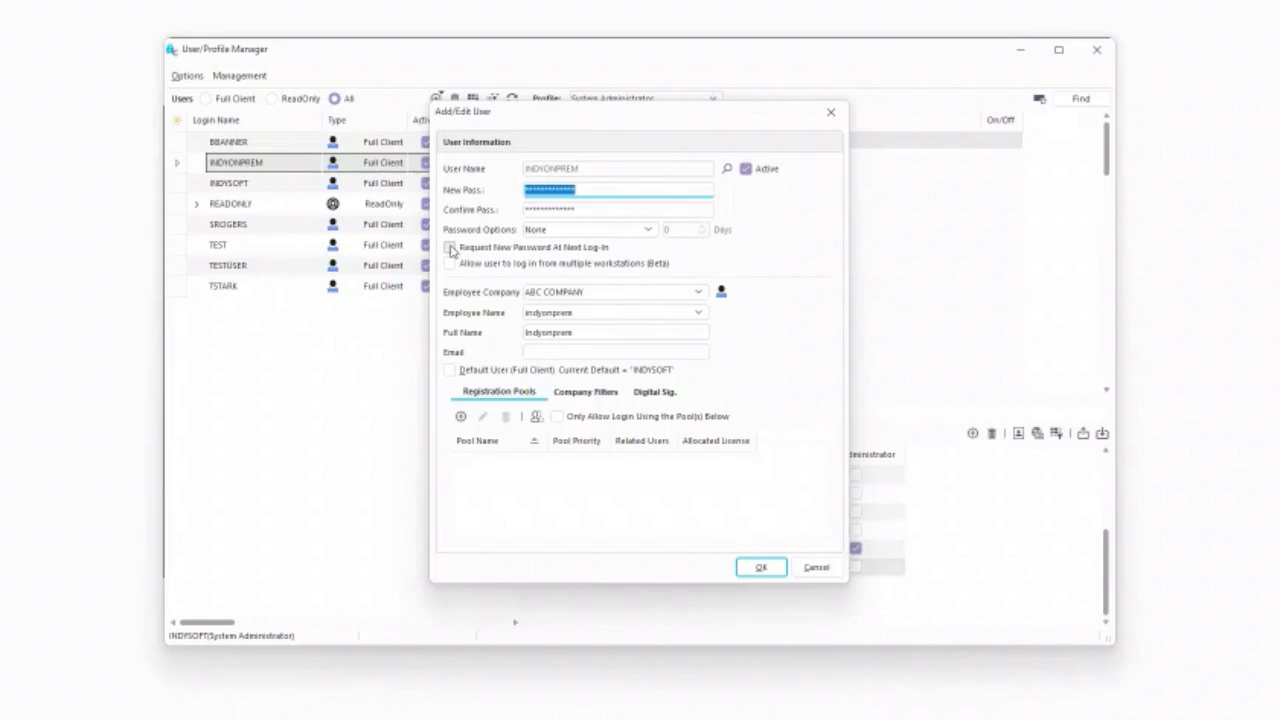
left_click(451, 249)
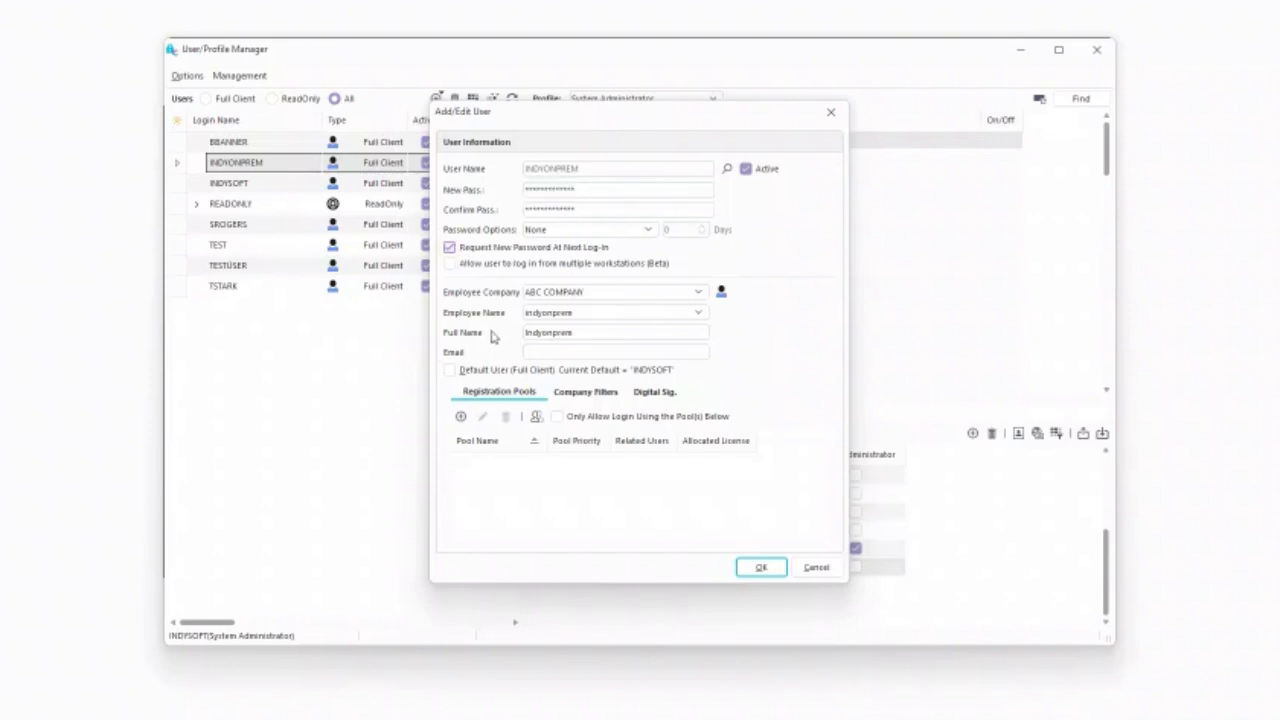
left_click(761, 567)
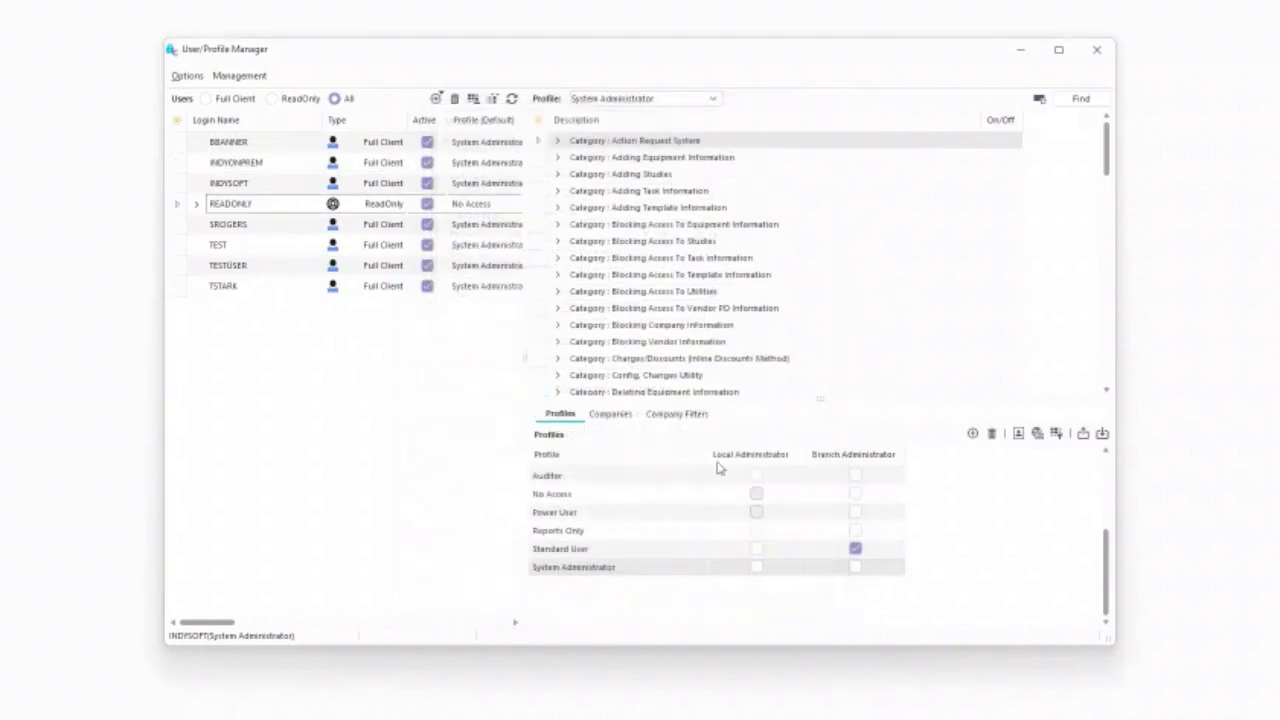
Sign in as INDYONPREM, submit a new password that fails the rules, and dismiss the warning
left_click(1100, 52)
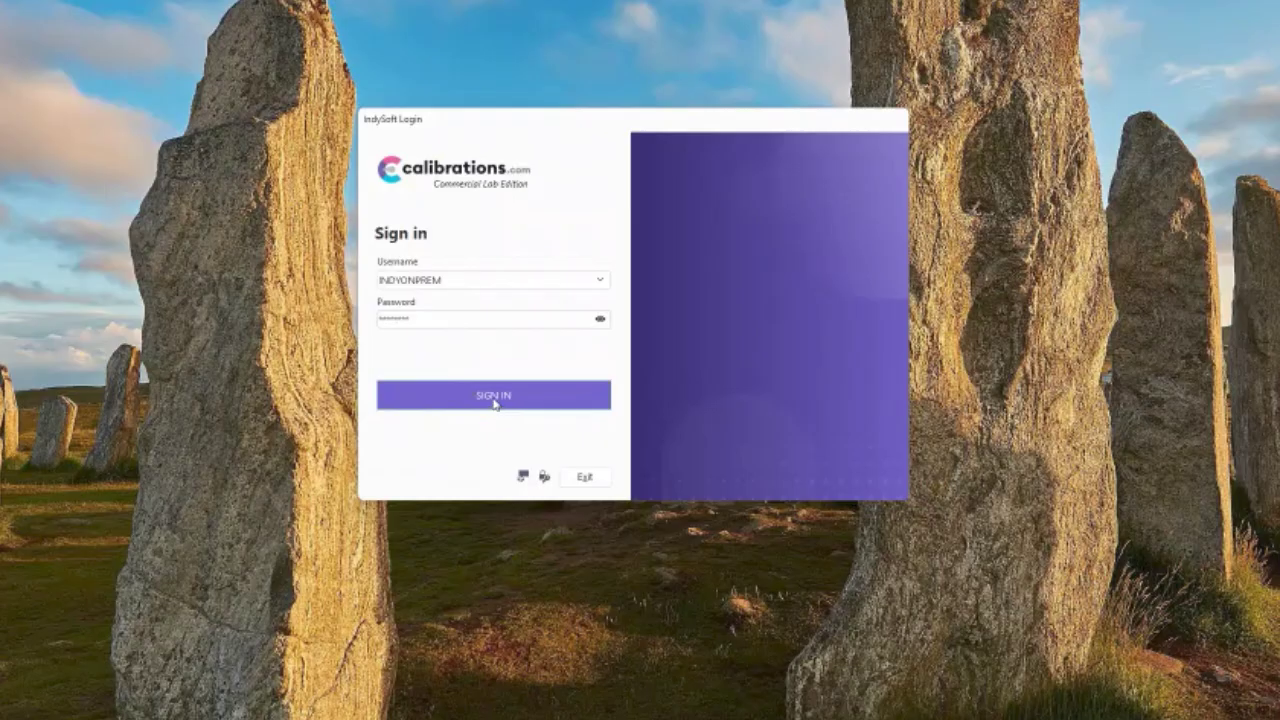
left_click(494, 396)
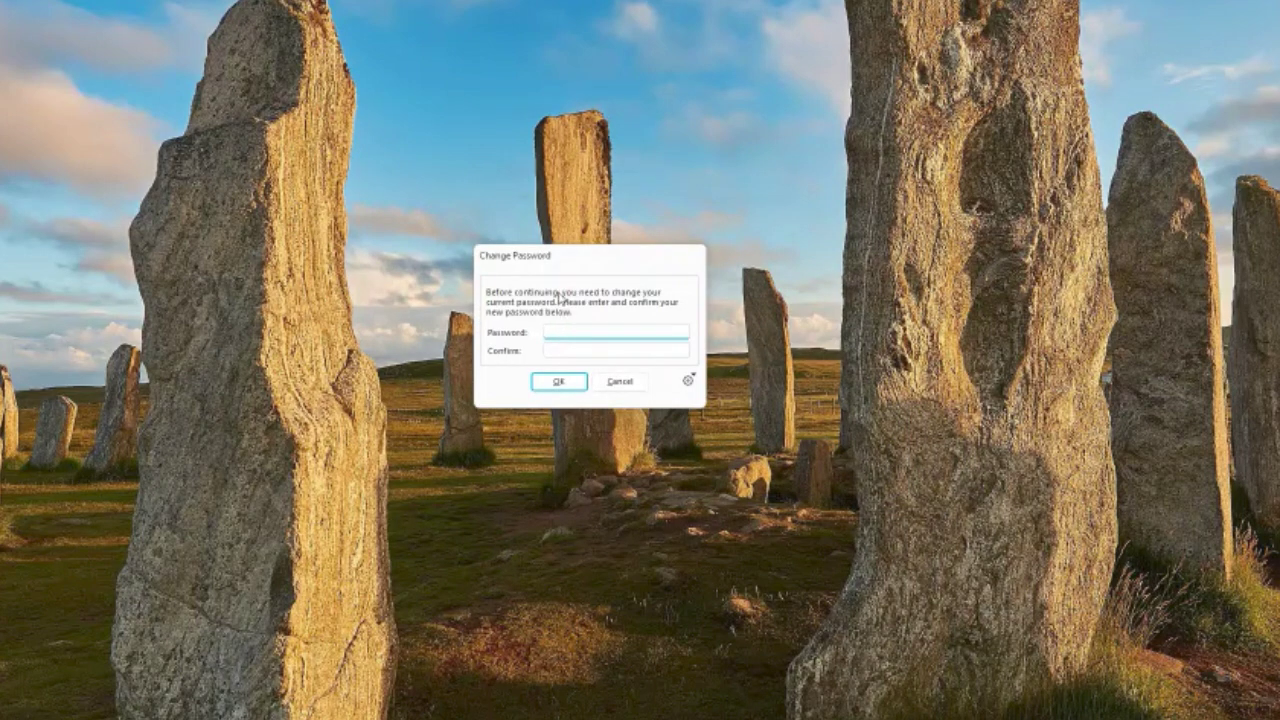
type("********")
key("Tab")
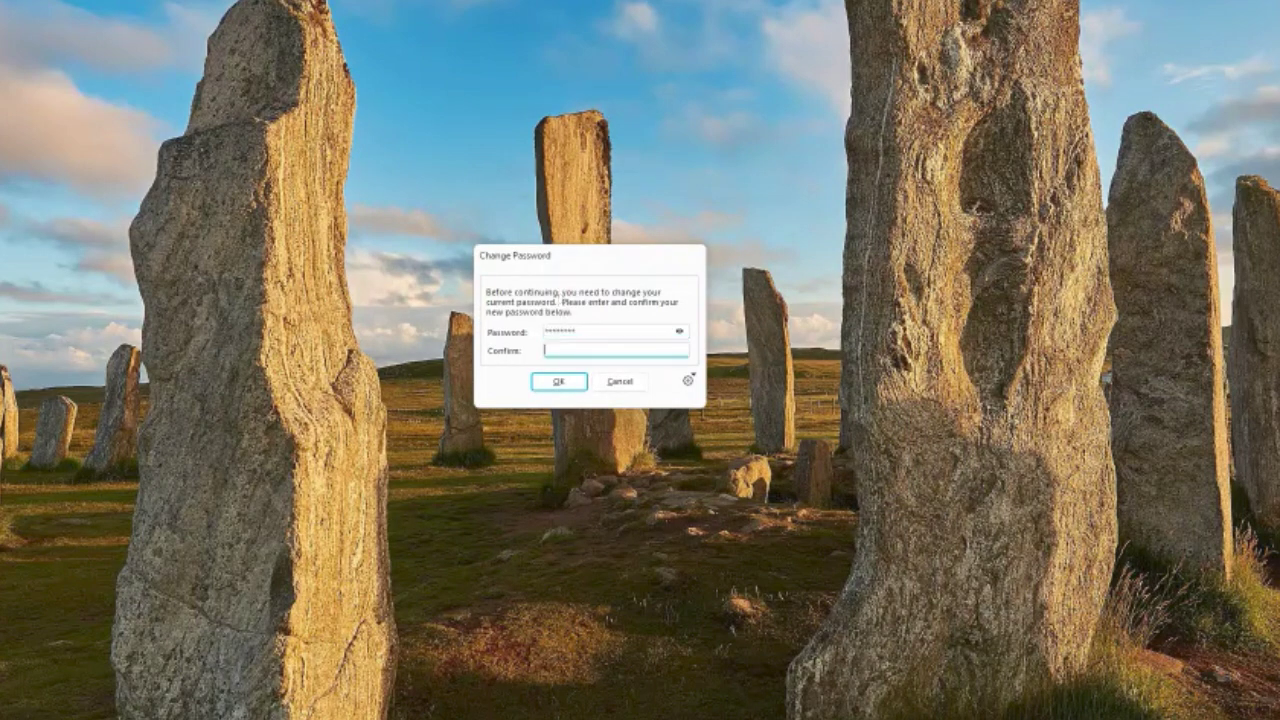
type("********")
left_click(680, 332)
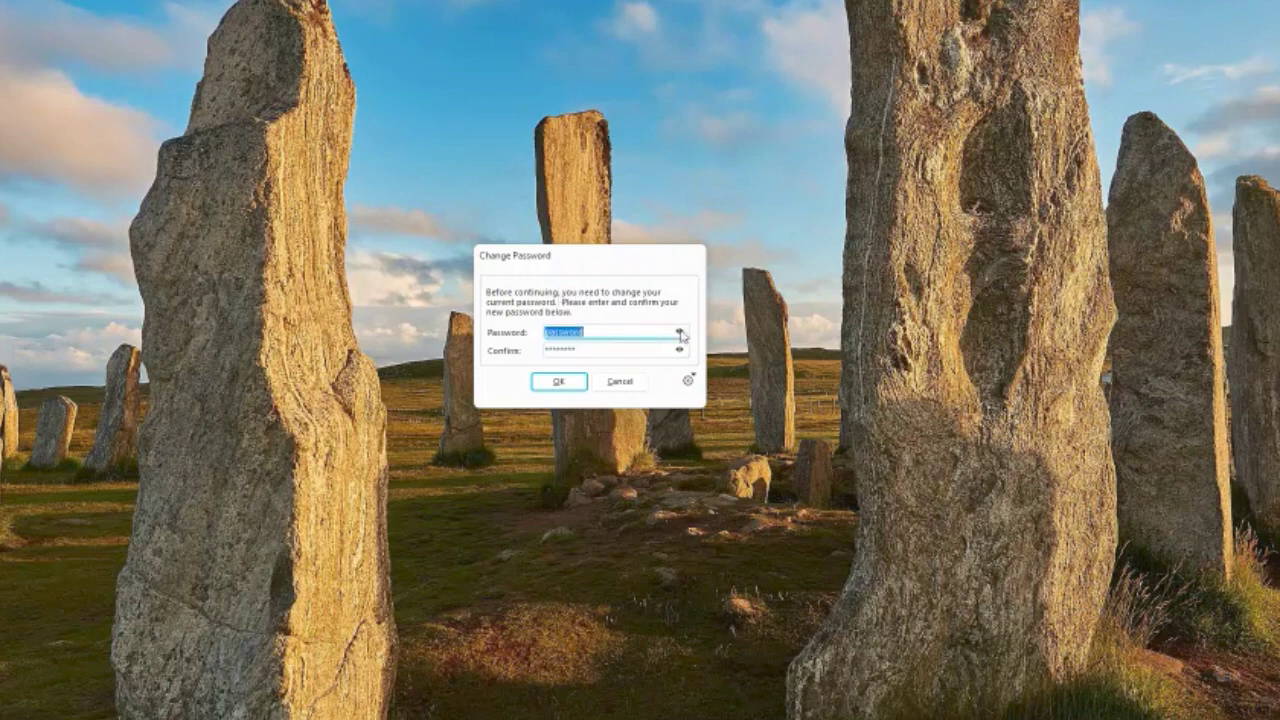
left_click(557, 383)
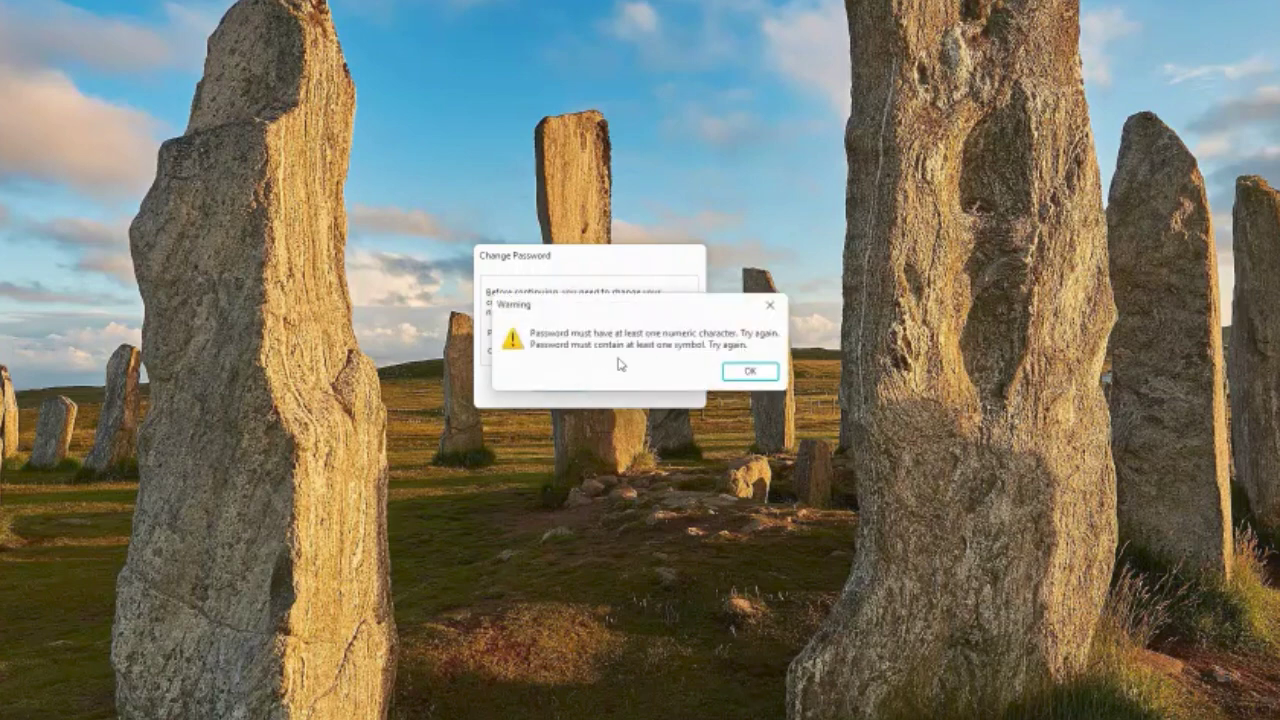
left_click(751, 372)
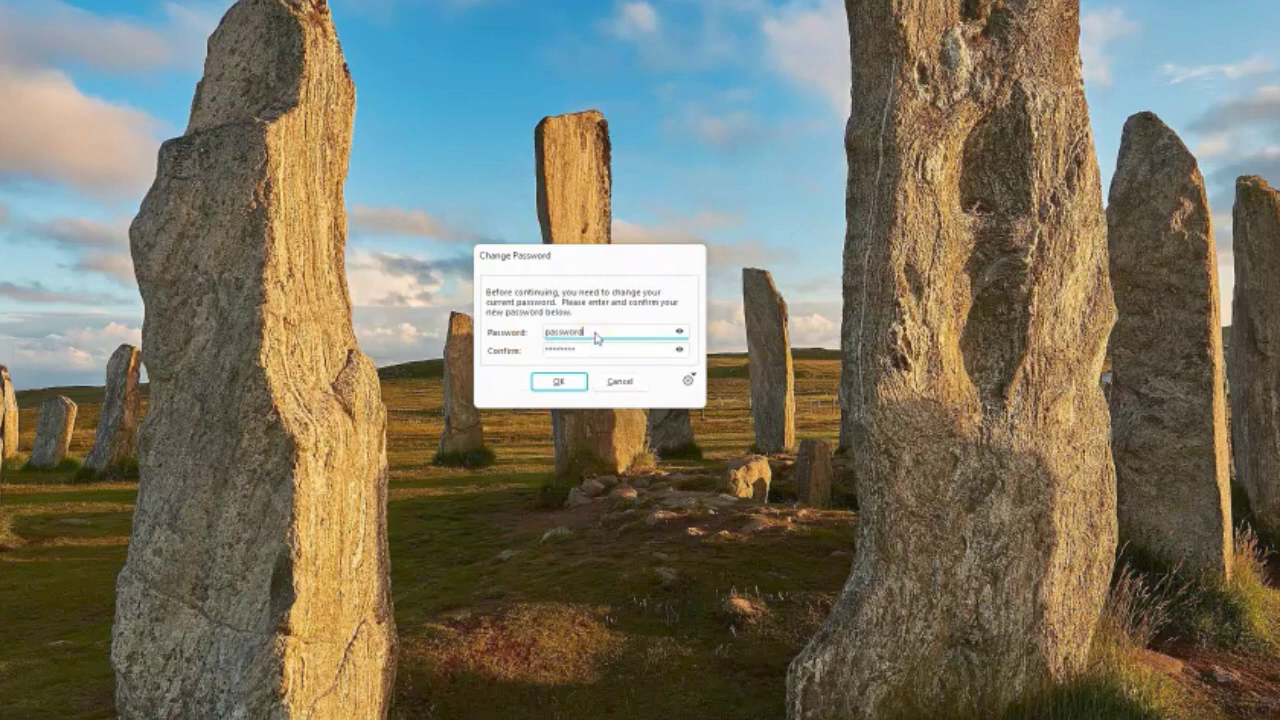
Add a digit and a symbol to the new password, re-confirm it, and submit
type("1#")
key("Tab")
type("password1#")
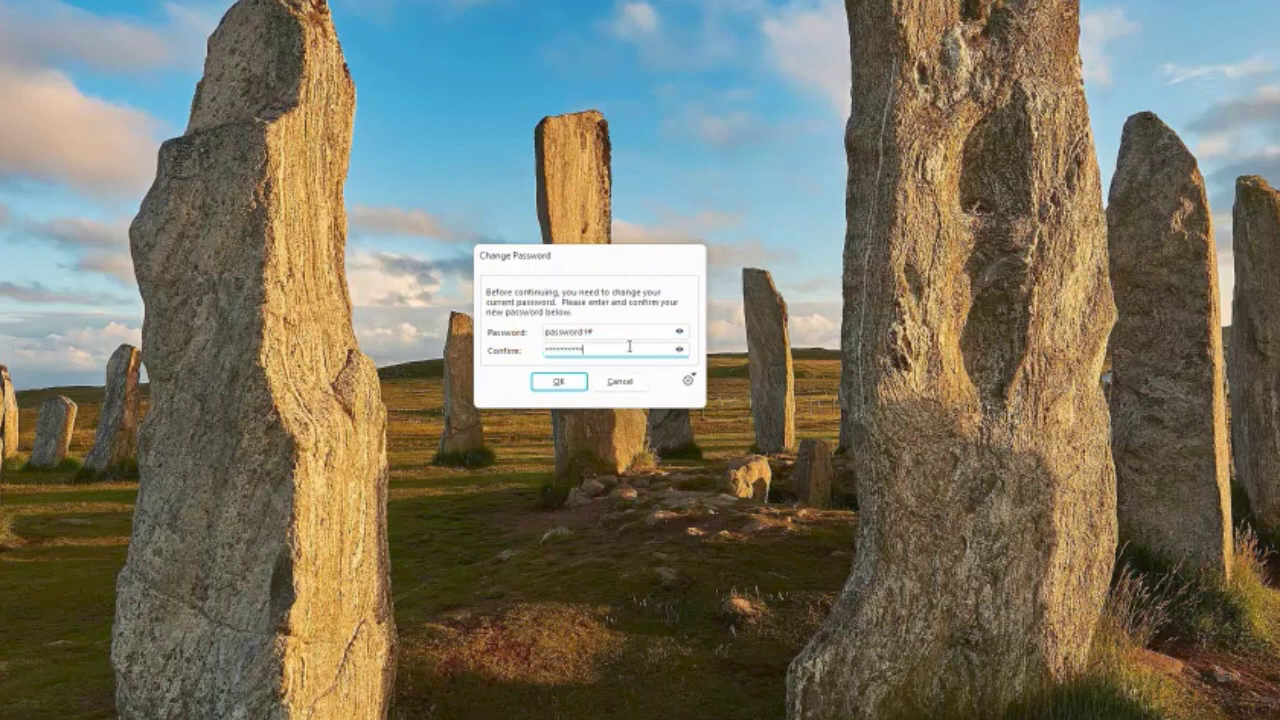
key("Return")
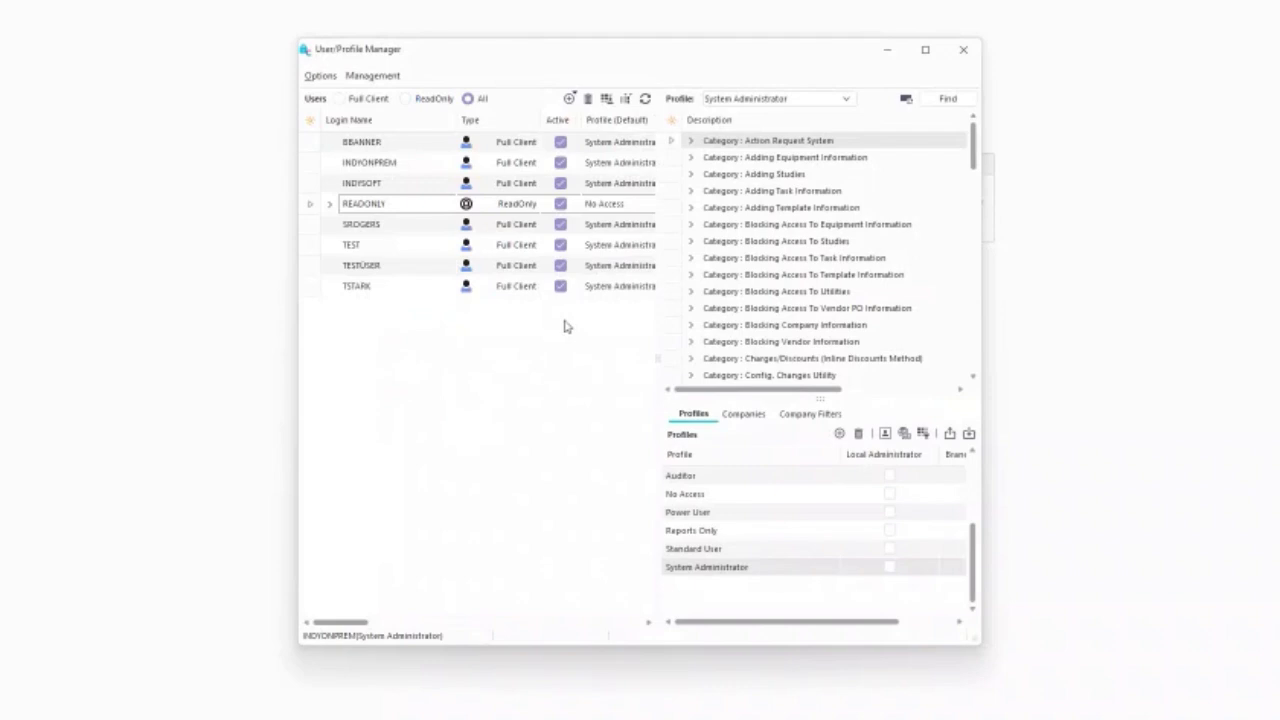
left_click(386, 78)
left_click(406, 192)
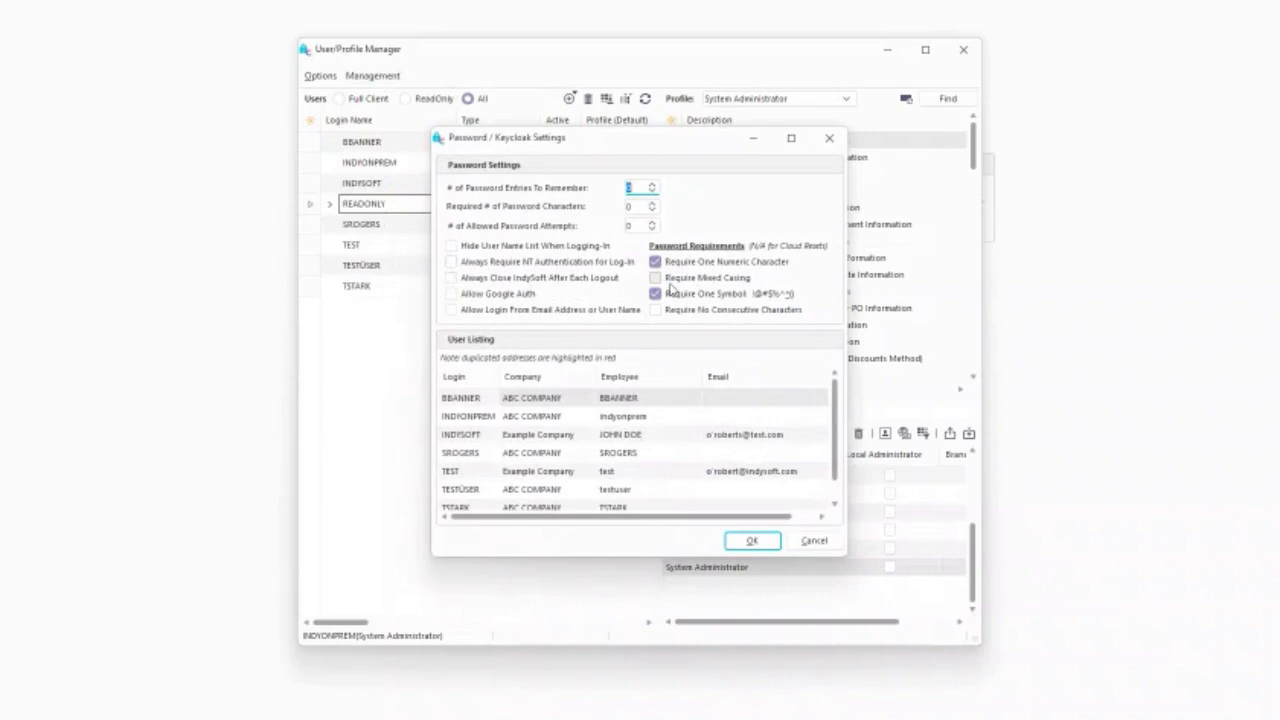
left_click(828, 542)
left_click(372, 78)
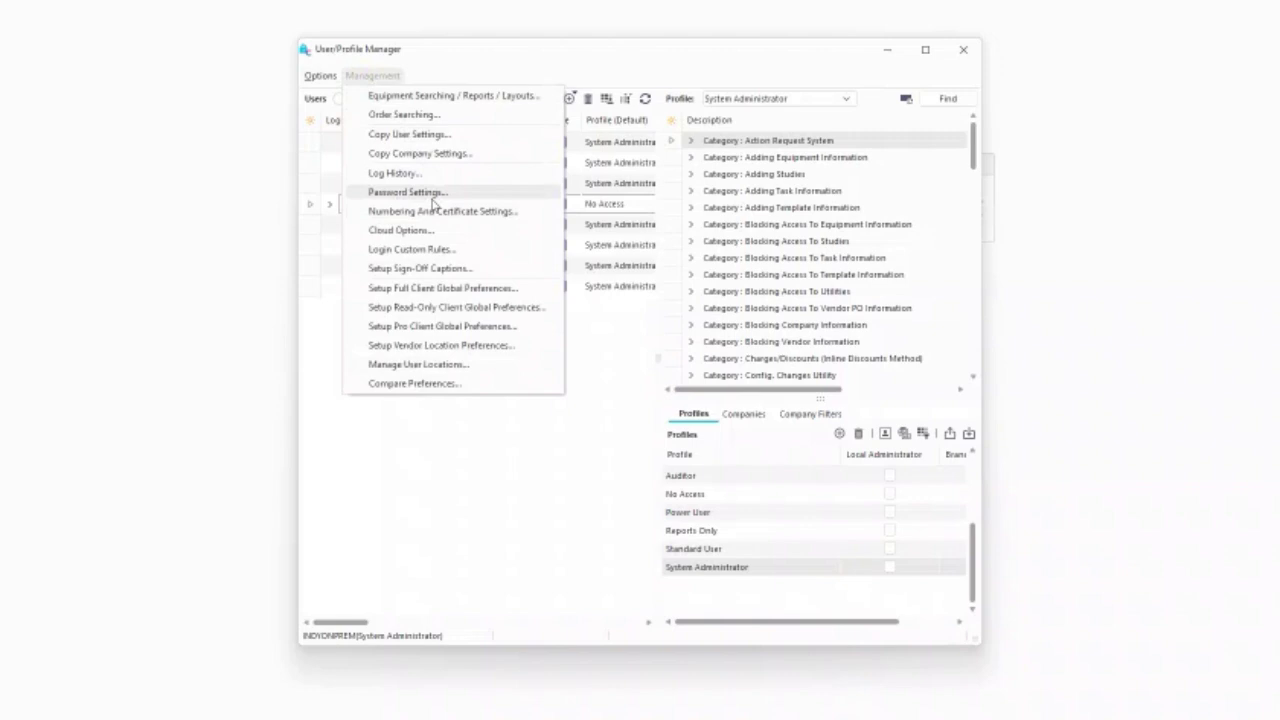
left_click(962, 50)
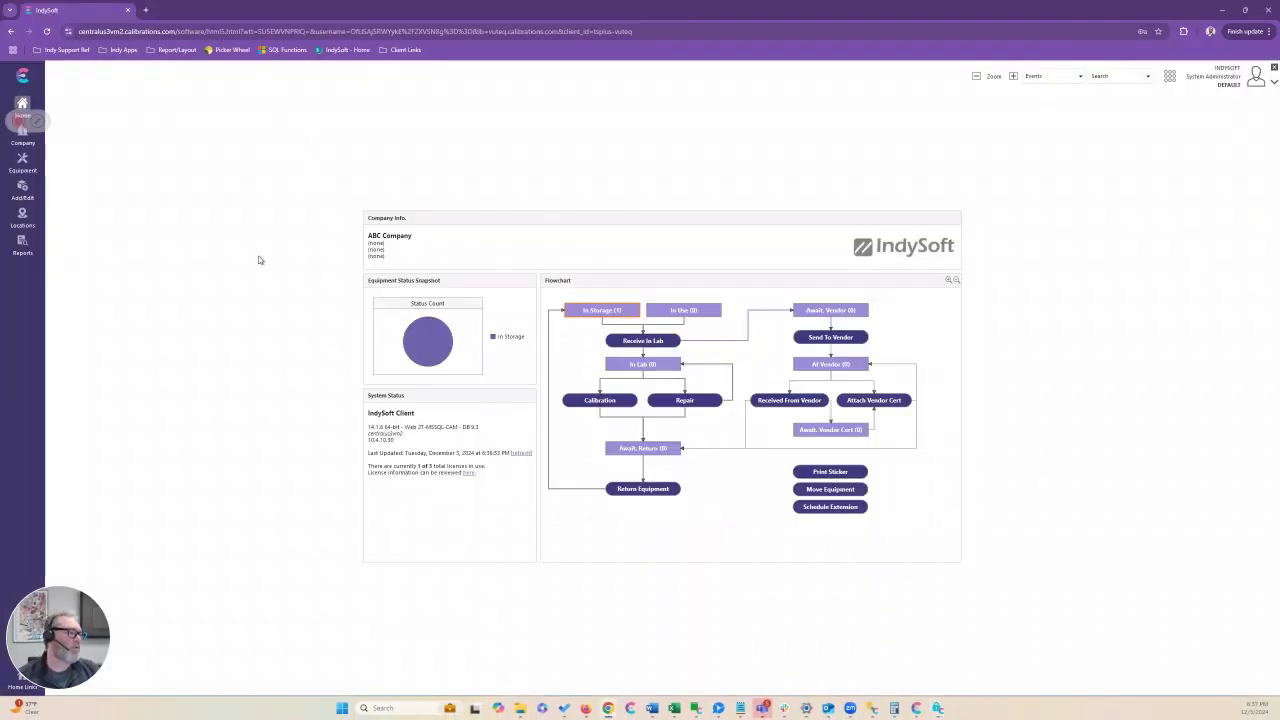
In the web client's Password / Keycloak Settings, enable Require One Numeric Character and Require One Symbol
left_click(1172, 78)
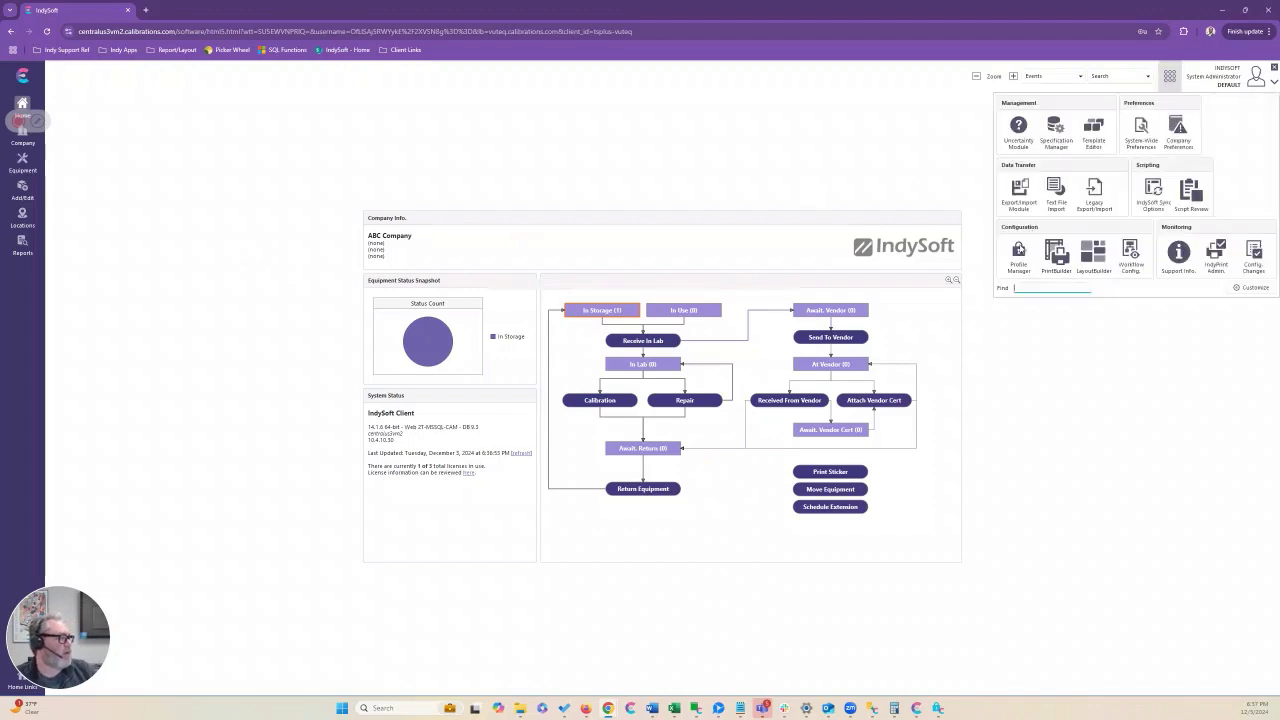
left_click(1018, 250)
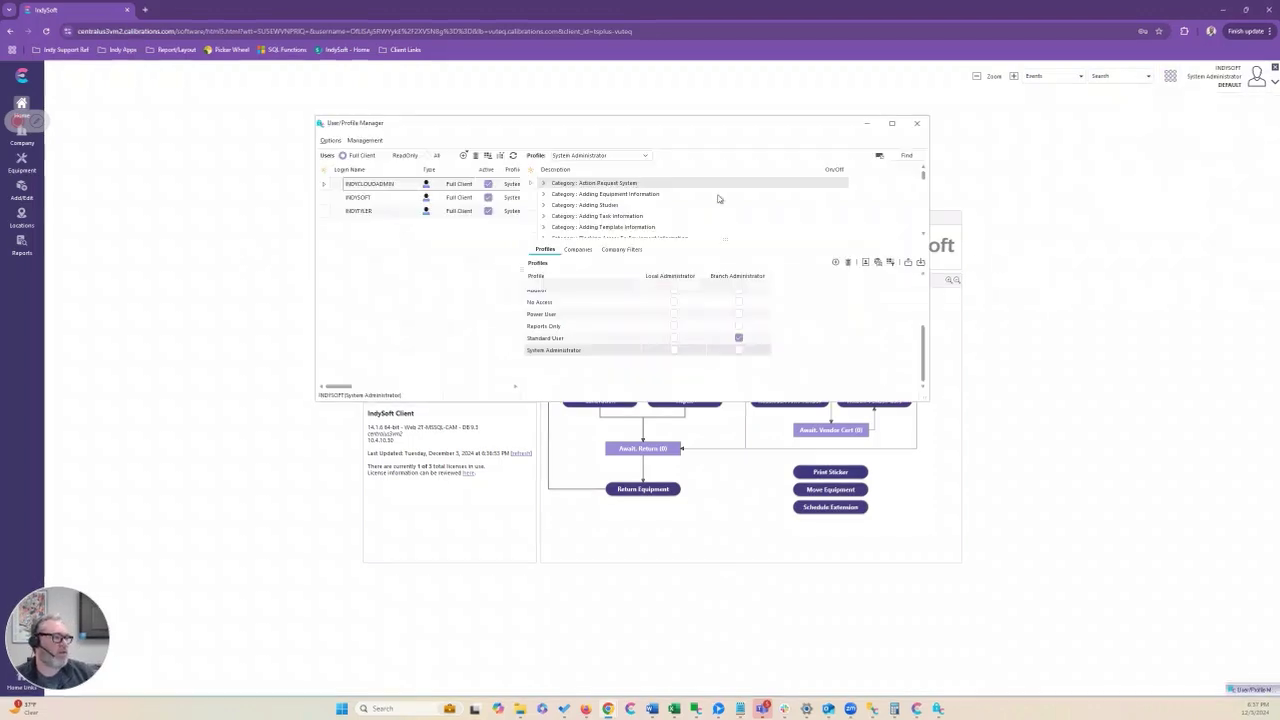
left_click(364, 140)
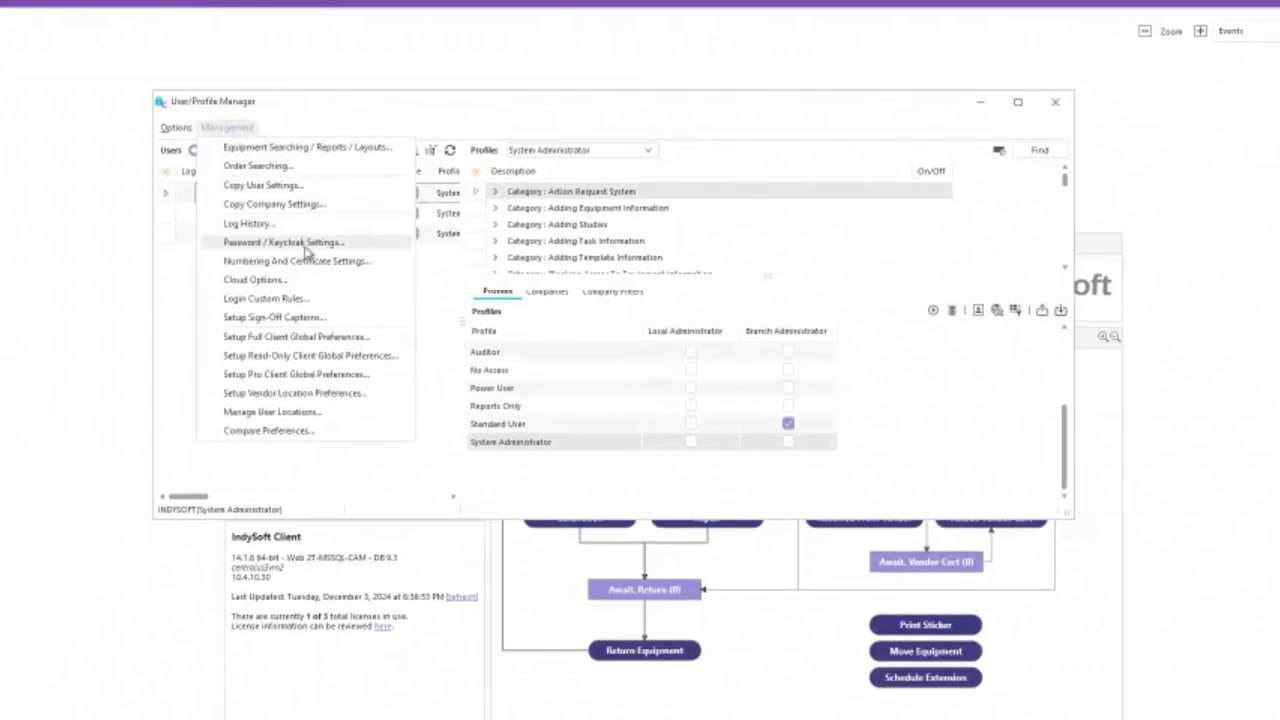
left_click(303, 244)
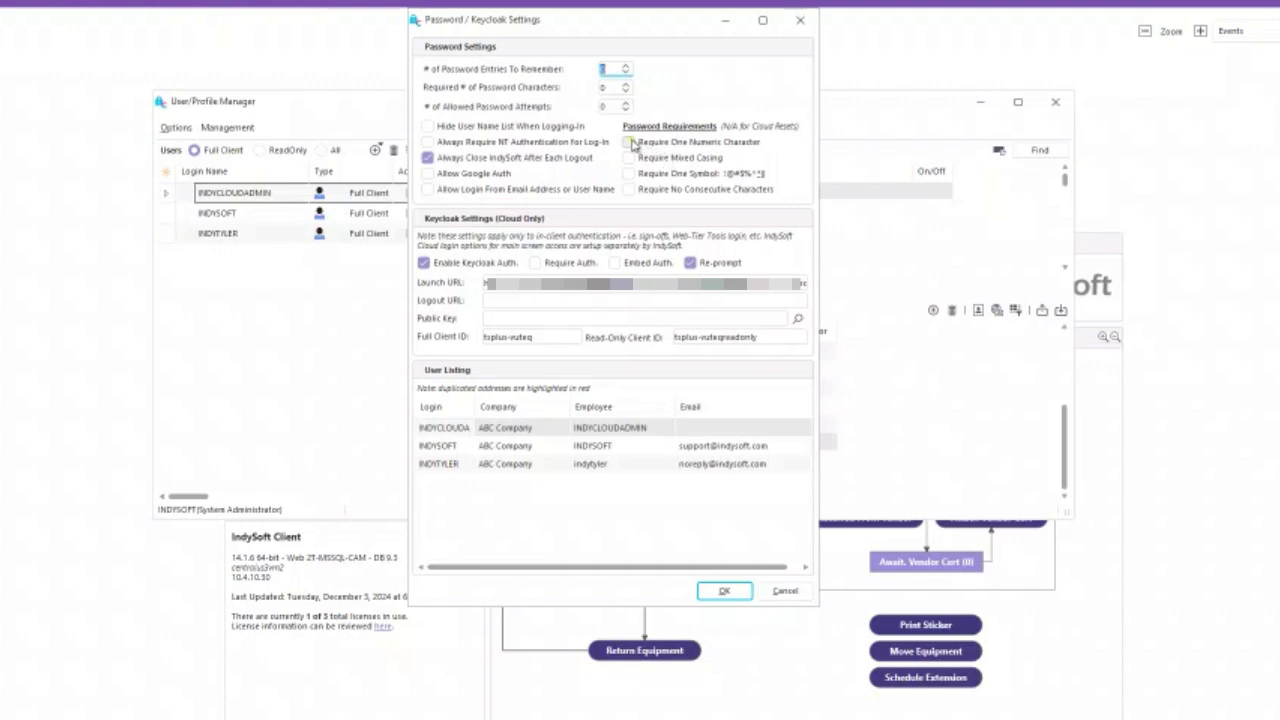
left_click(632, 143)
left_click(632, 173)
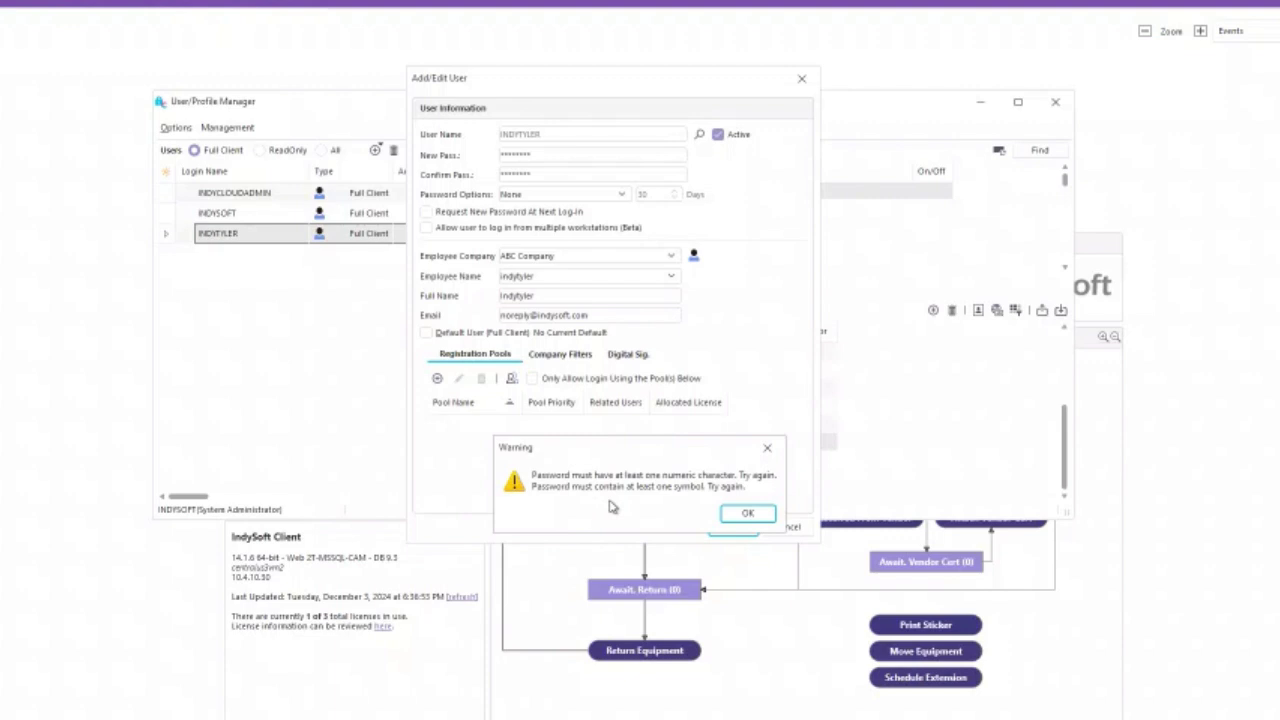
Dismiss the warning, close Add/Edit User unsaved, and confirm Password / Keycloak Settings with OK
left_click(748, 514)
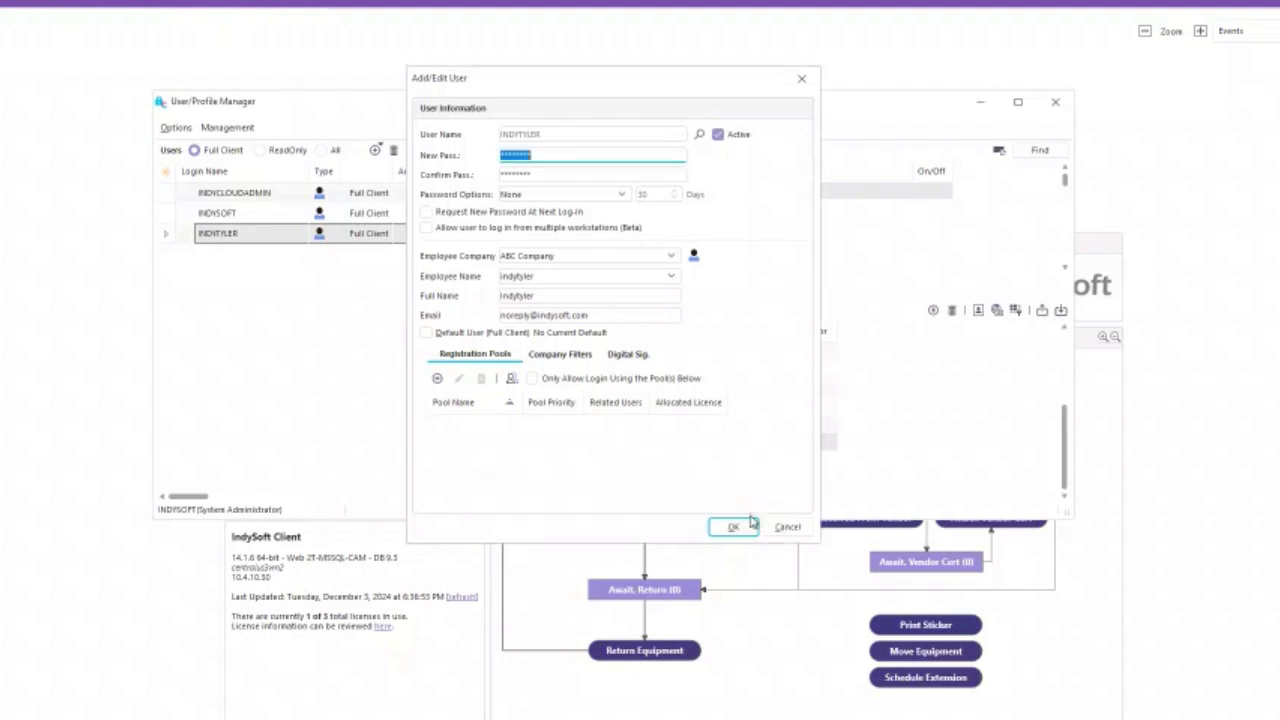
left_click(801, 78)
left_click(226, 127)
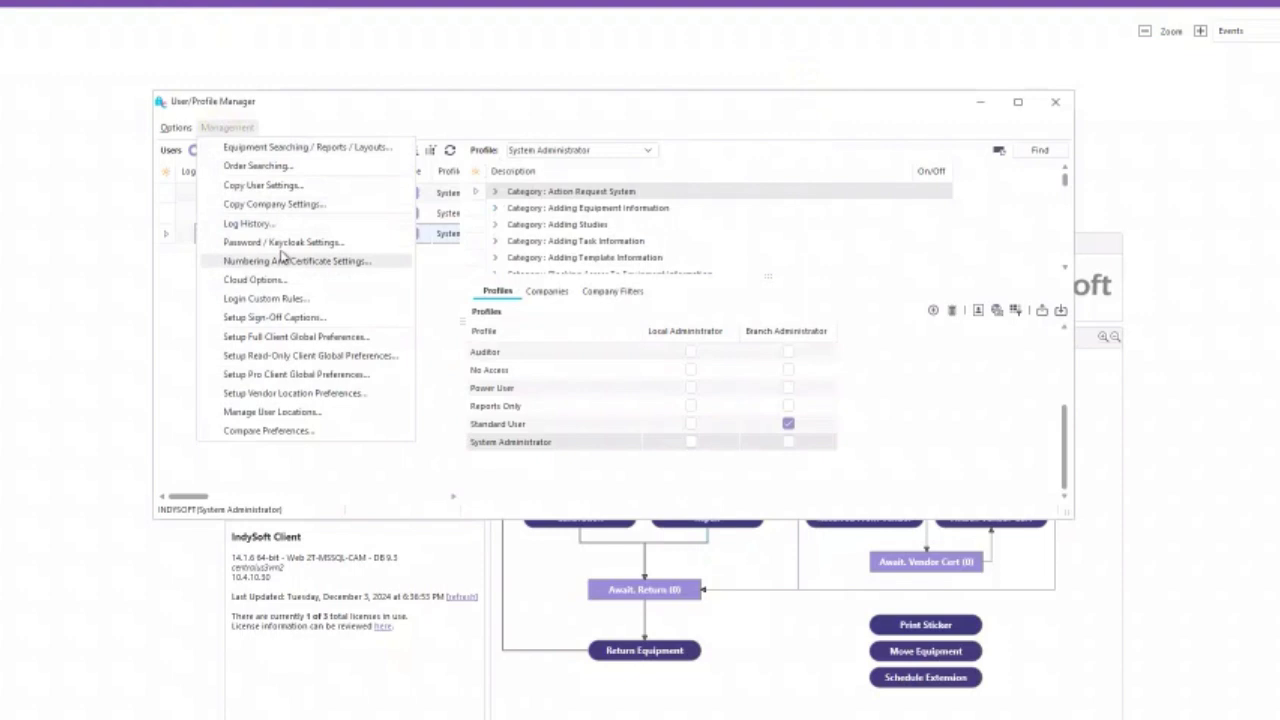
left_click(280, 243)
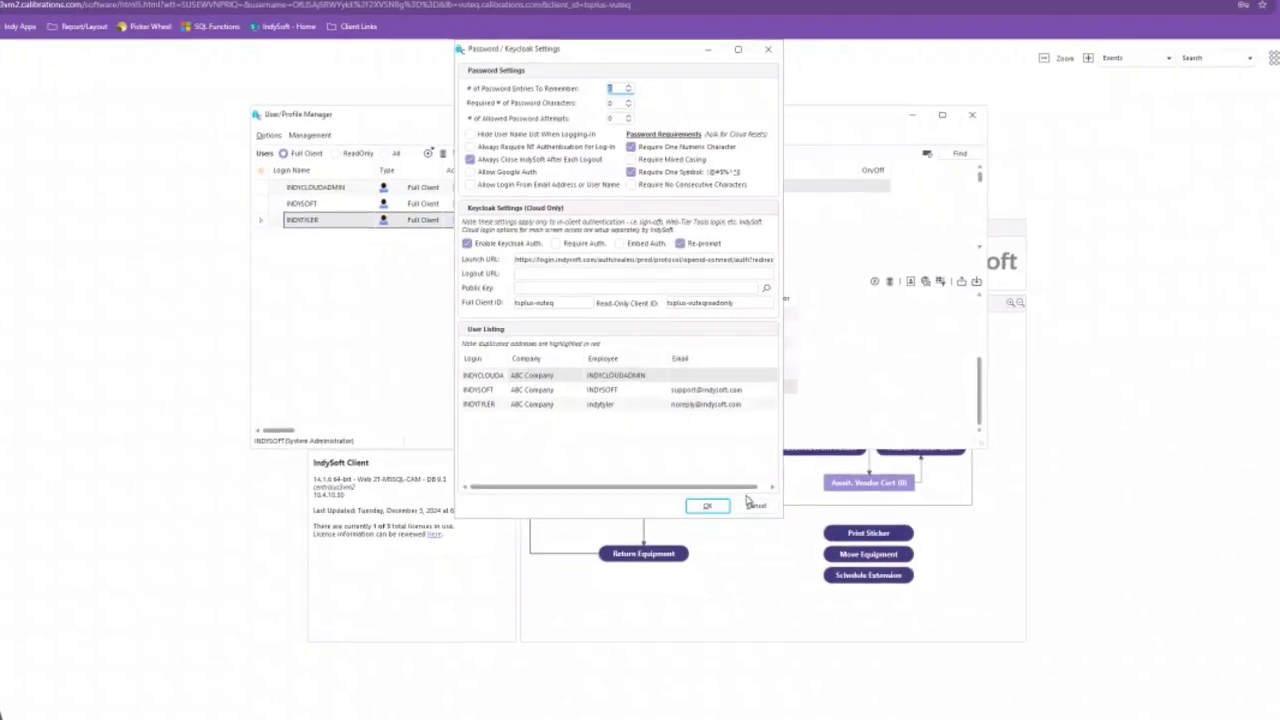
left_click(755, 505)
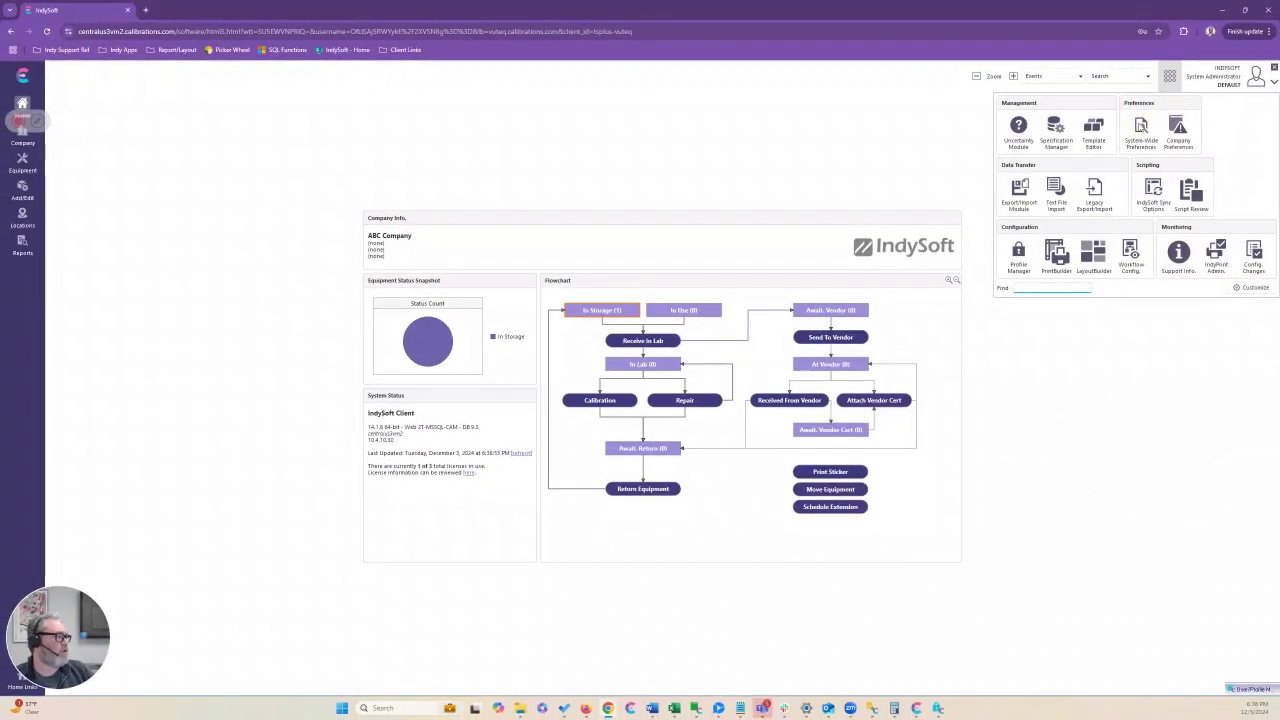
left_click(1141, 127)
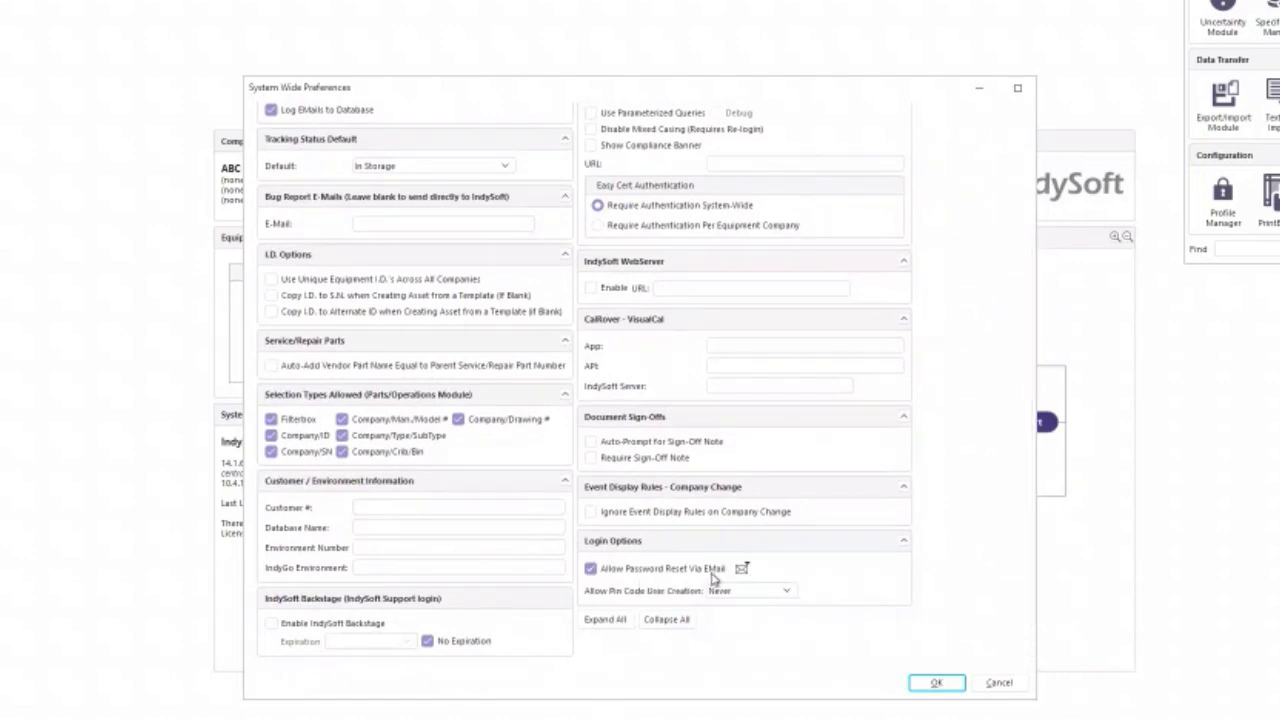
left_click(744, 568)
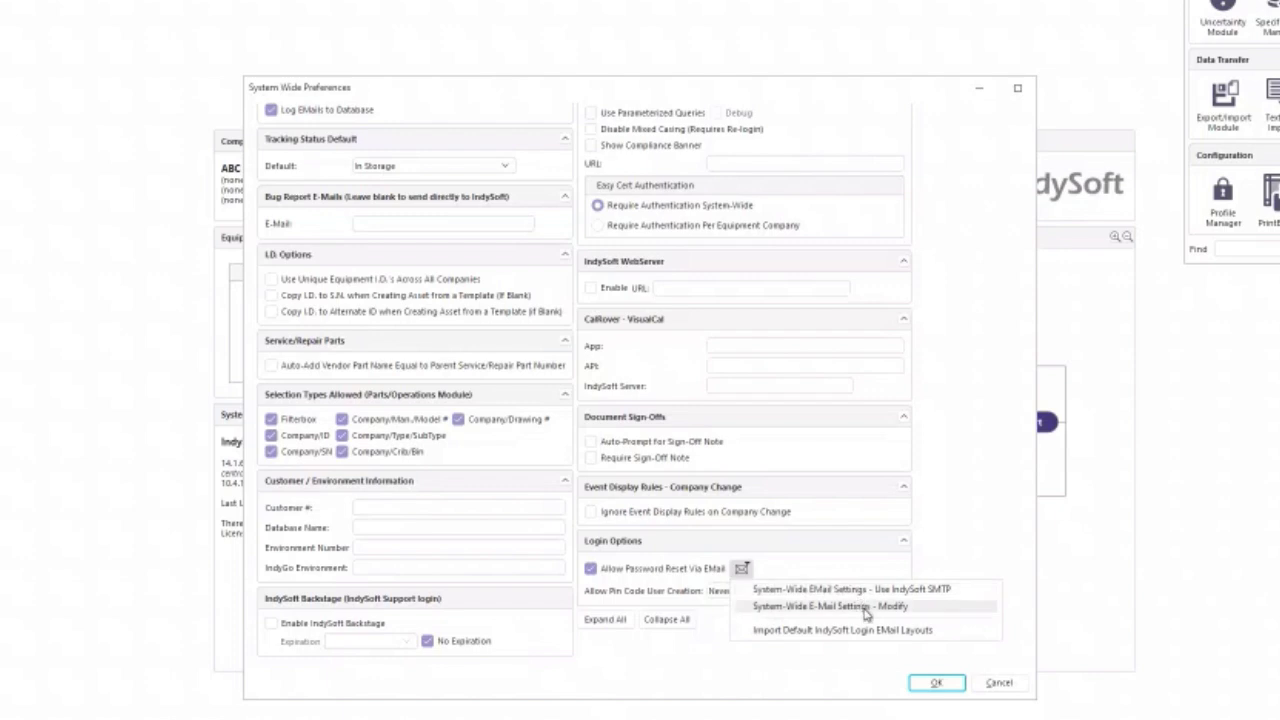
left_click(660, 572)
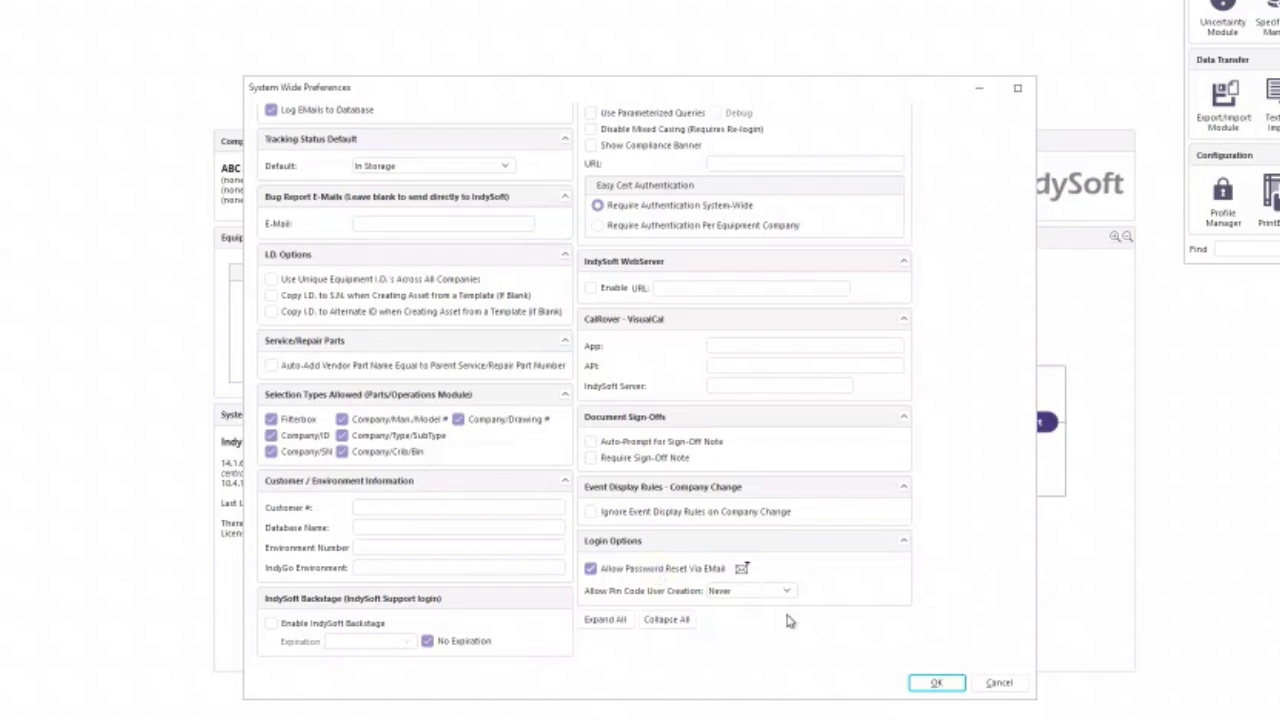
left_click(998, 685)
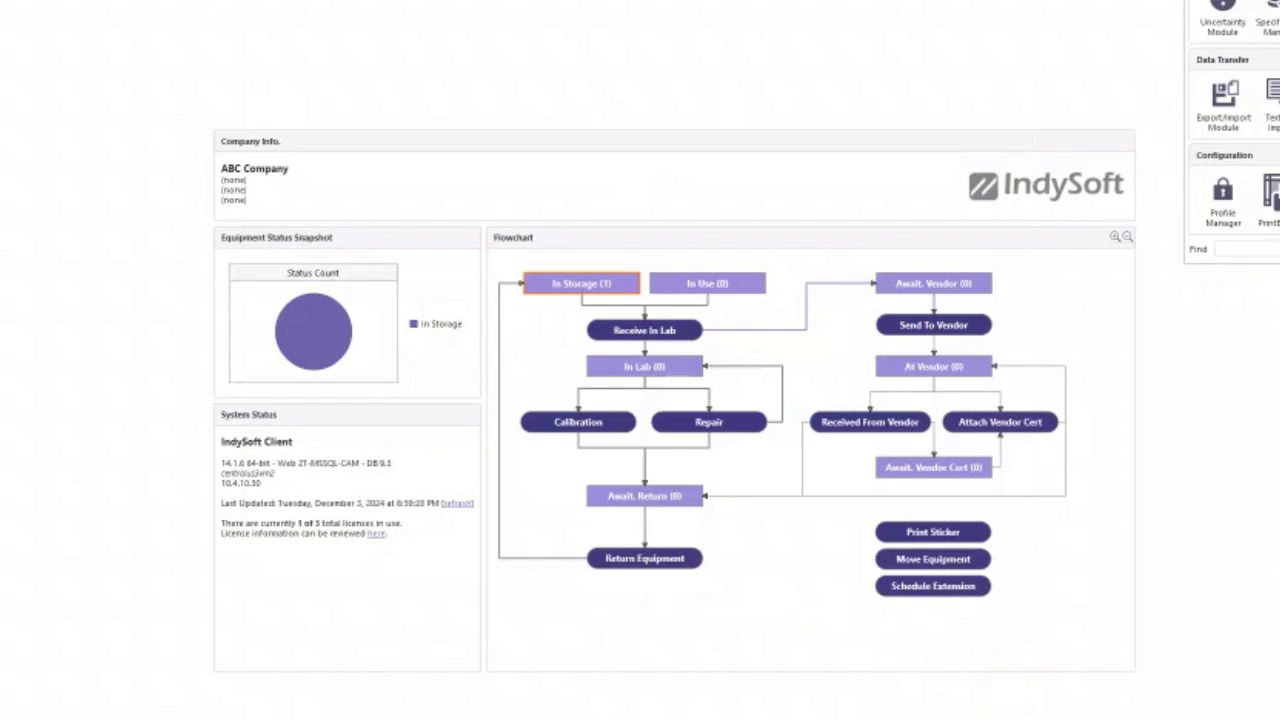
Save a compliant new password for the third user, then minimize User/Profile Manager
left_click(1222, 200)
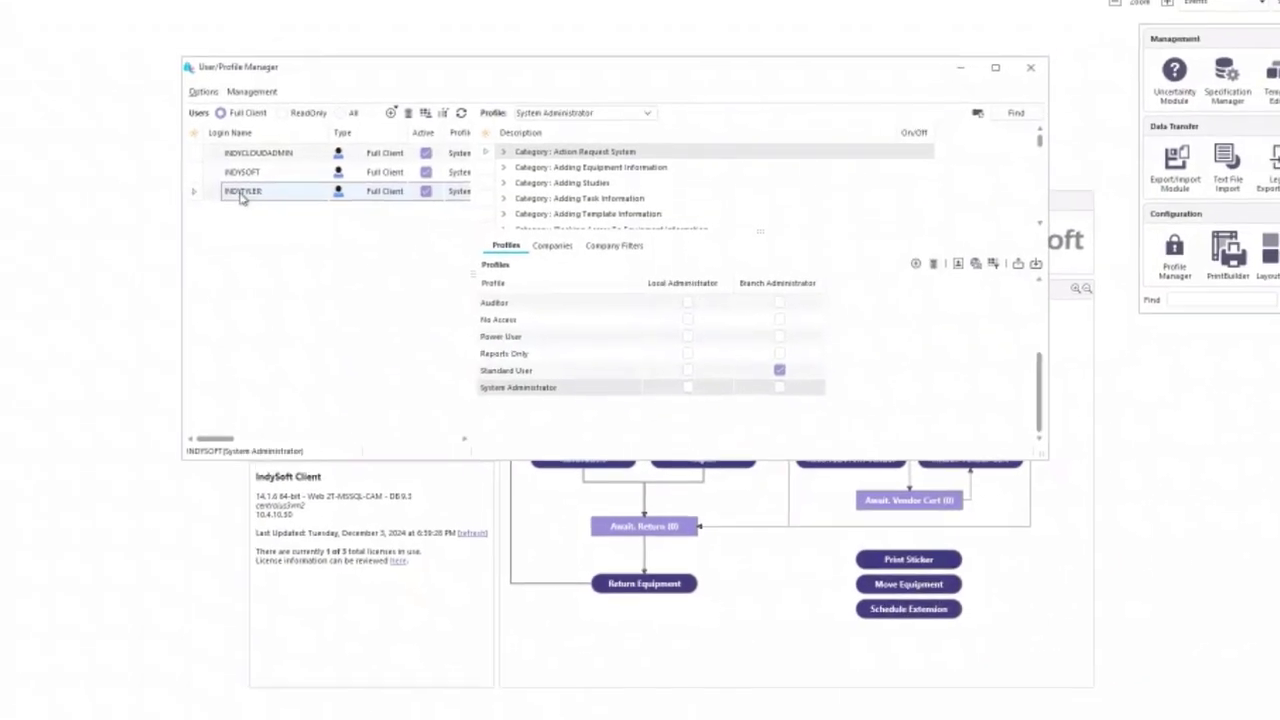
double_click(242, 193)
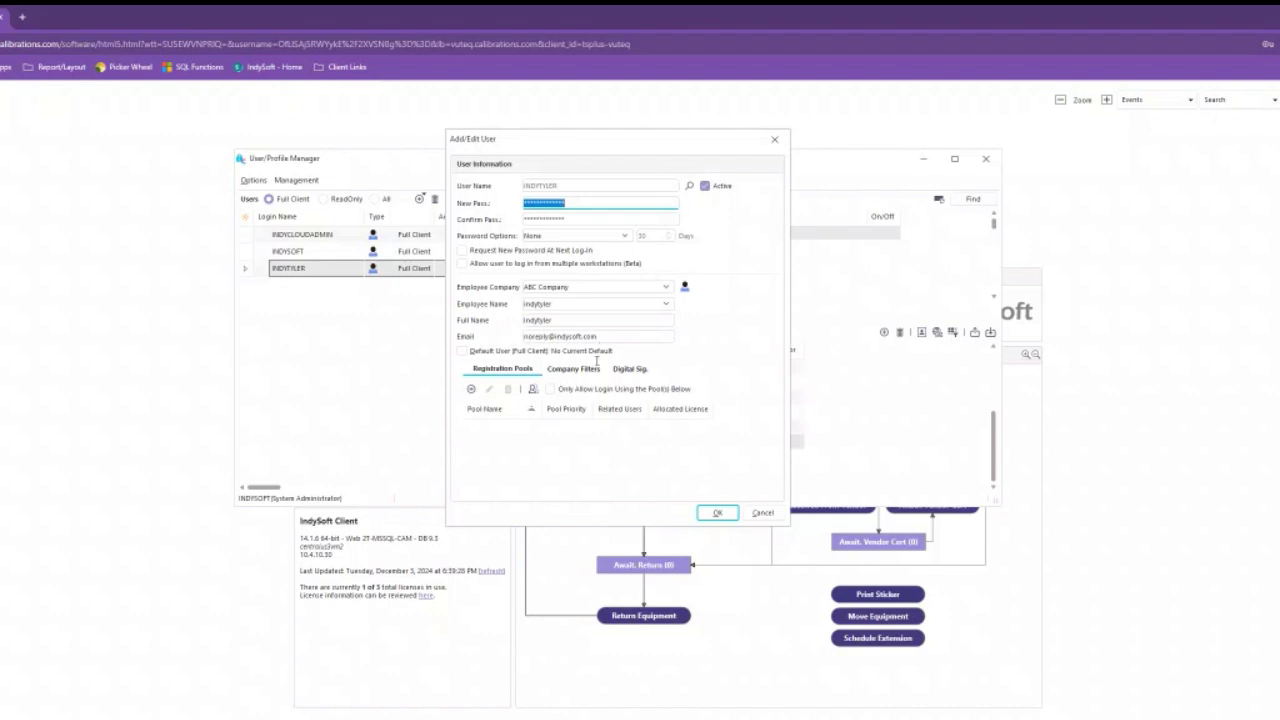
left_click(718, 513)
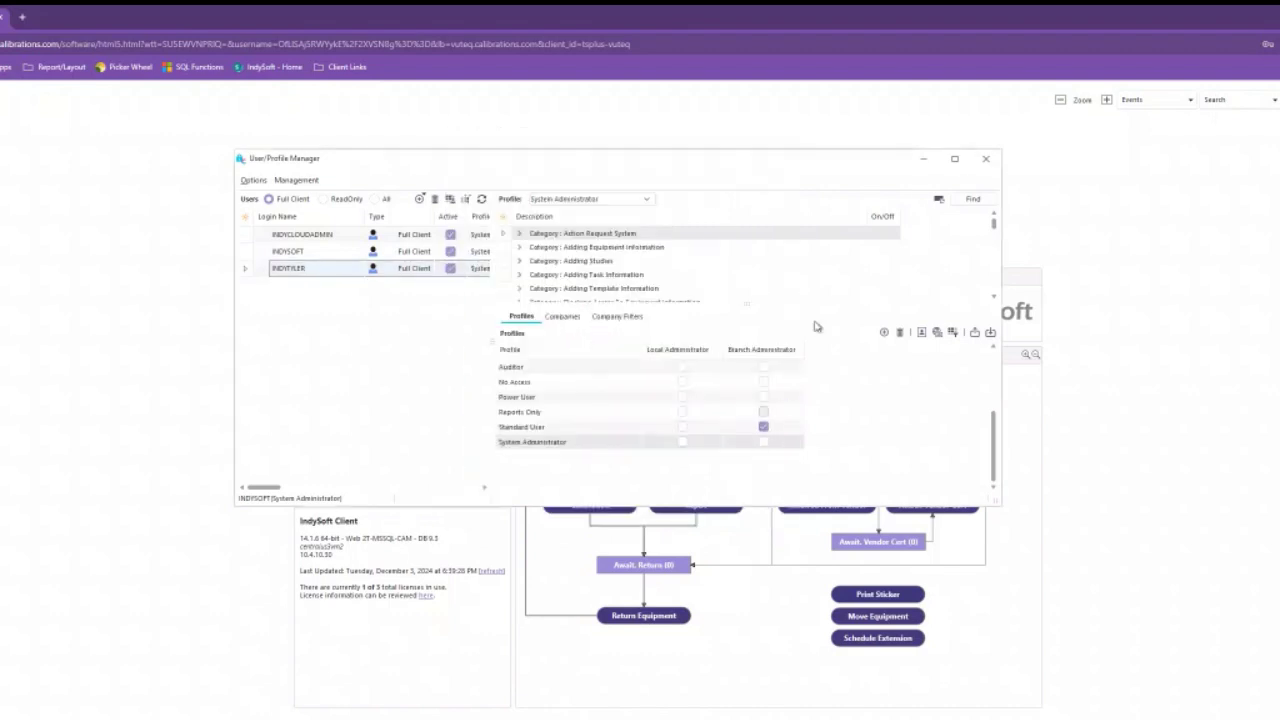
left_click(925, 162)
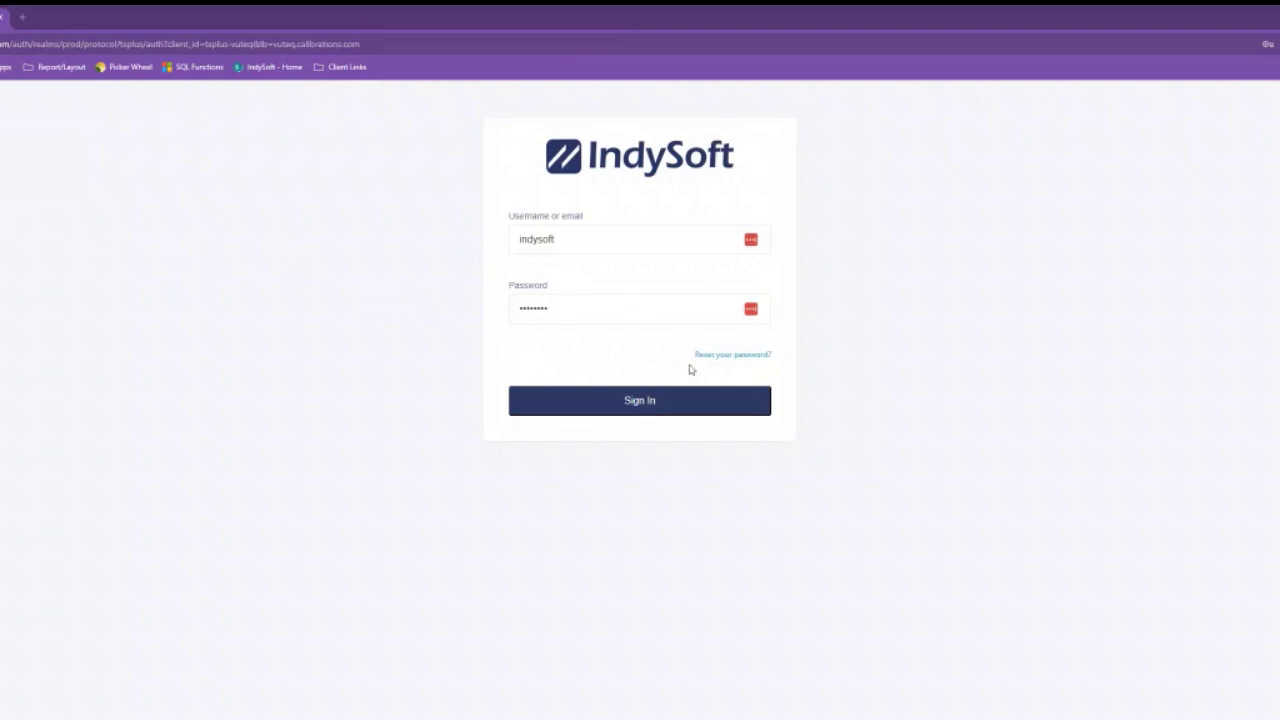
Go to 'Reset your password?' and paste the account name into the Email field
left_click(745, 358)
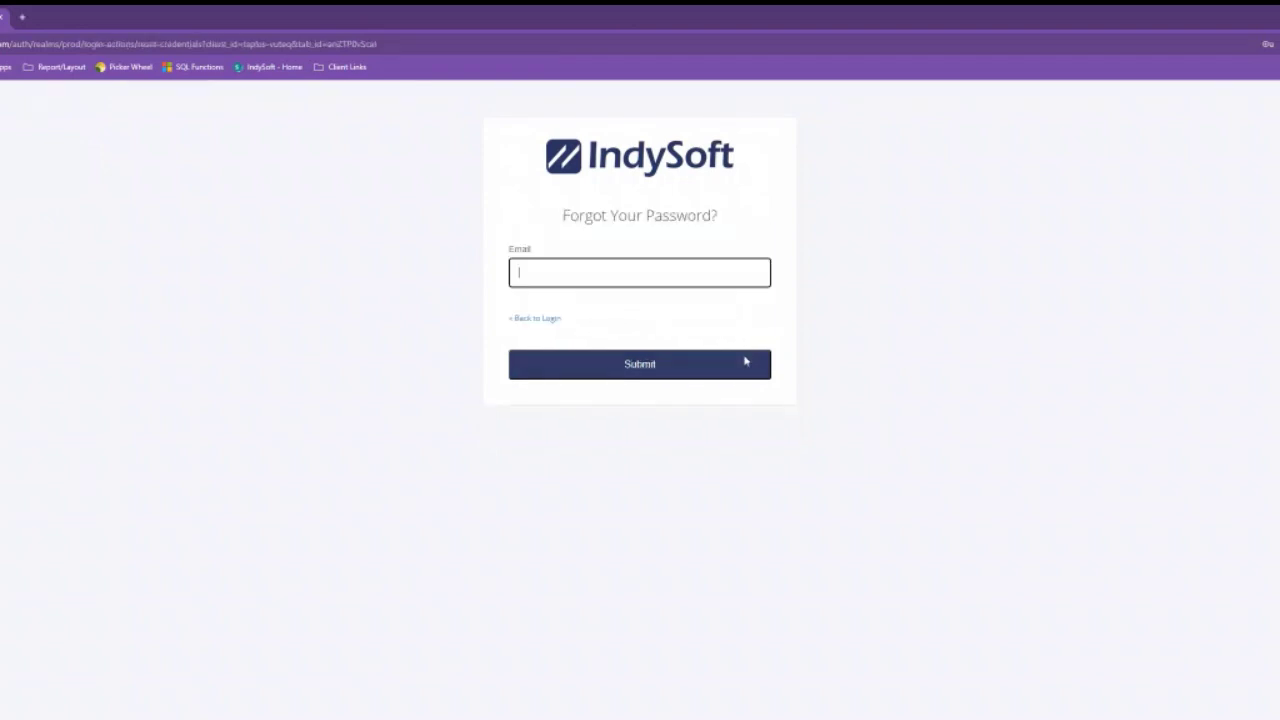
key("ctrl+v")
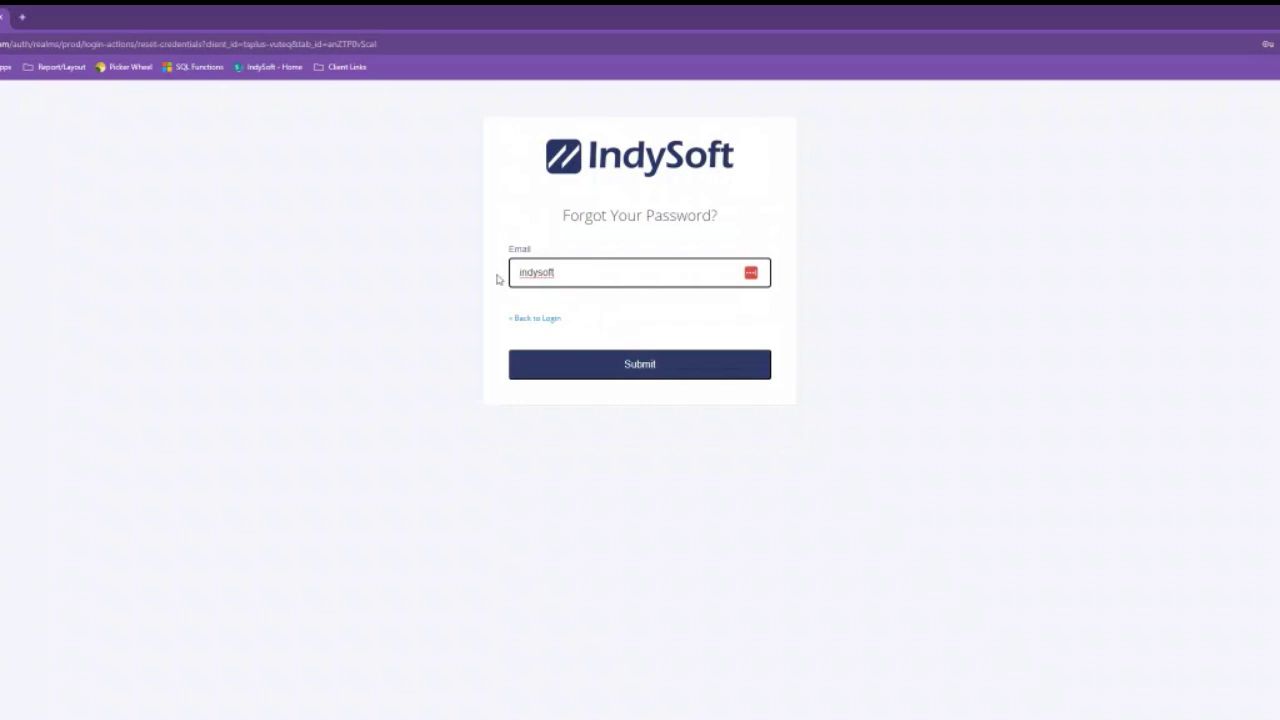